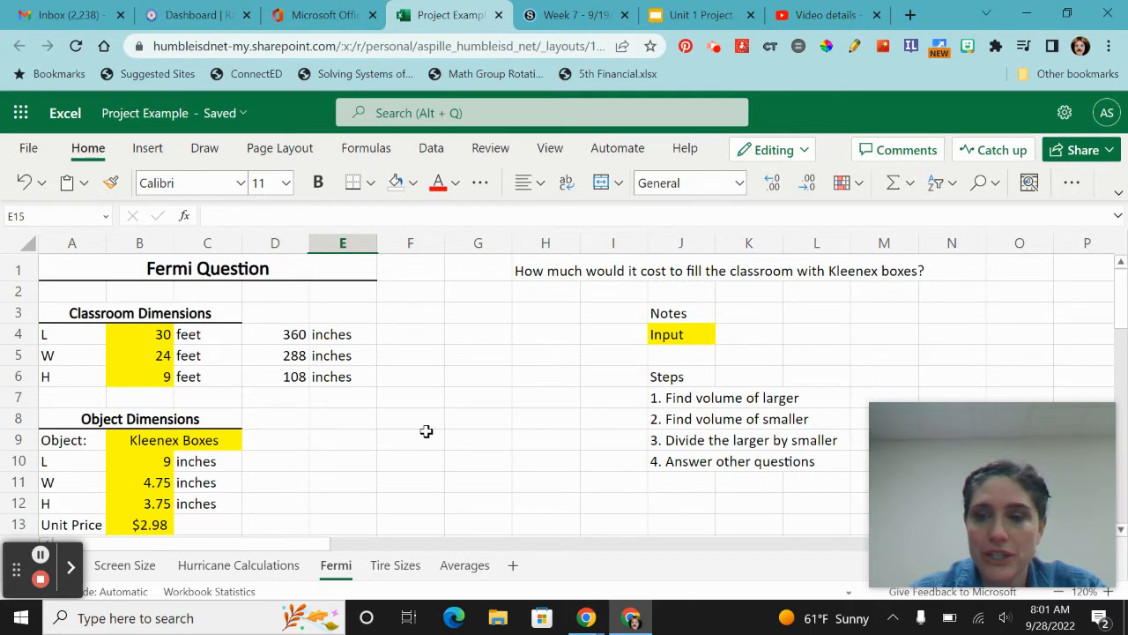
- Bold the Objects label in A22, the Vc label in A16 and the Vo label in A19
{"action": "scroll", "coordinate": [426, 431], "scroll_direction": "down", "scroll_amount": 4}
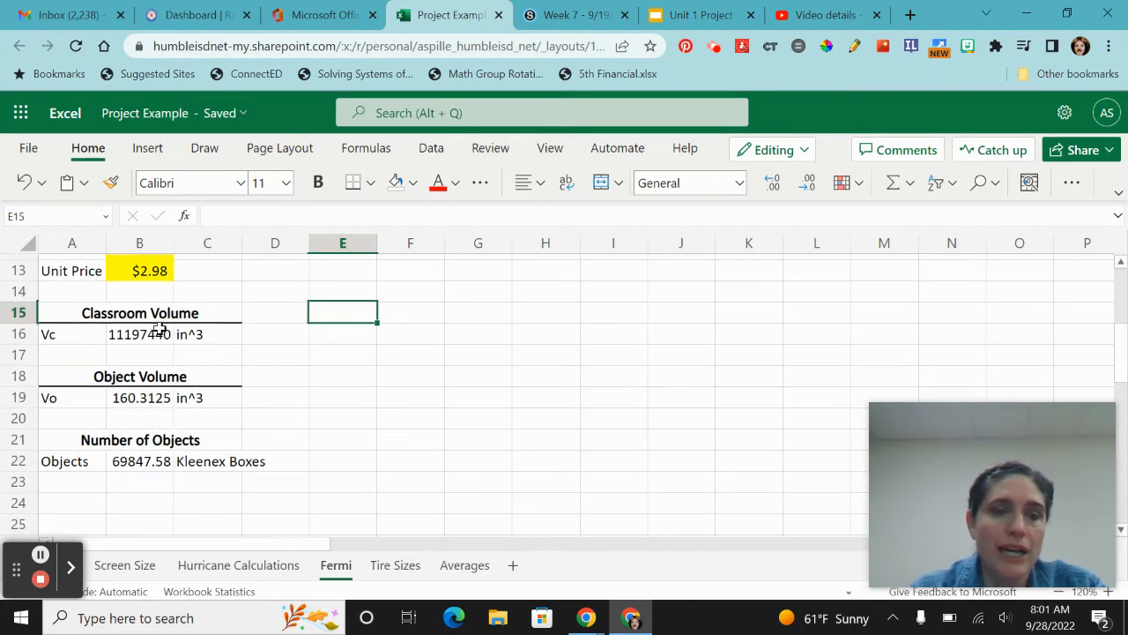
{"action": "left_click", "coordinate": [64, 461]}
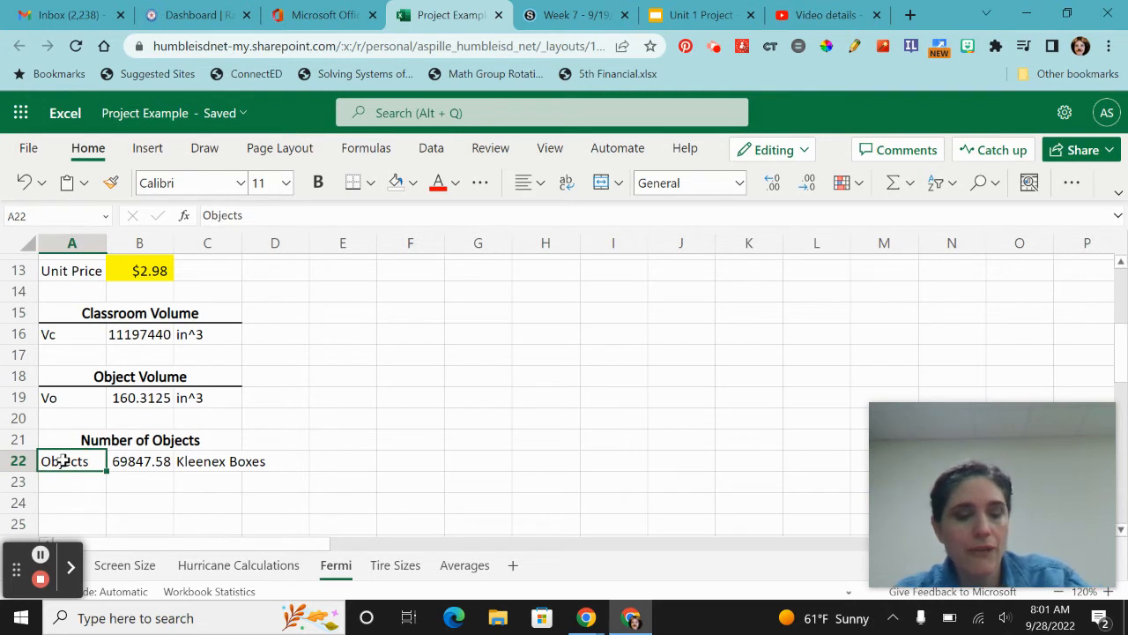
{"action": "key", "text": "ctrl+b"}
{"action": "left_click", "coordinate": [54, 335]}
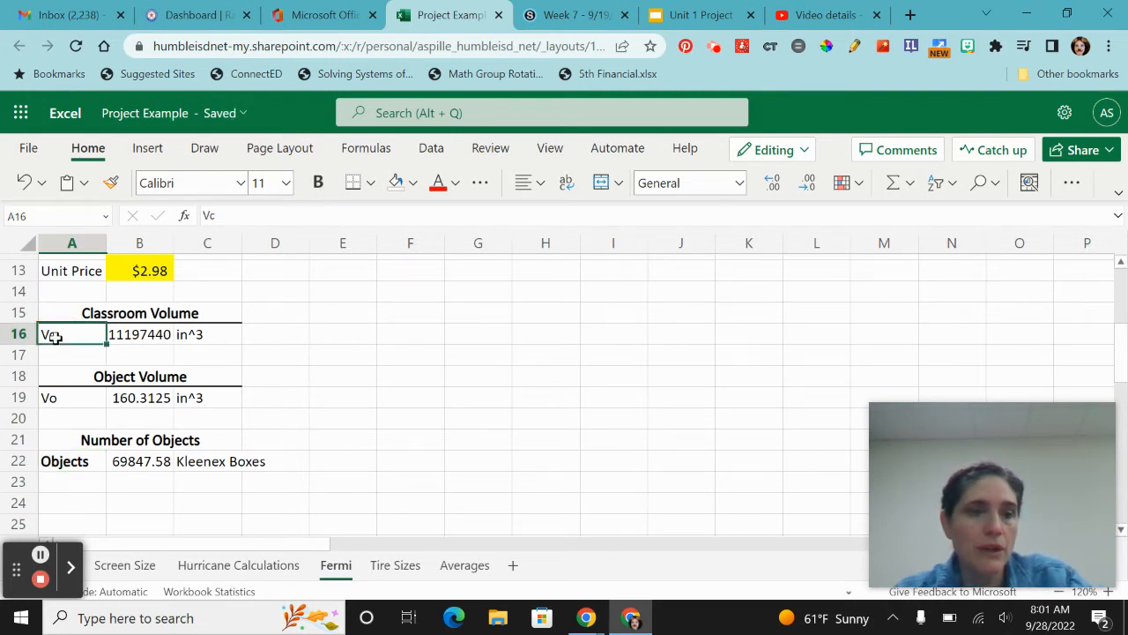
{"action": "key", "text": "ctrl+b"}
{"action": "left_click", "coordinate": [54, 400]}
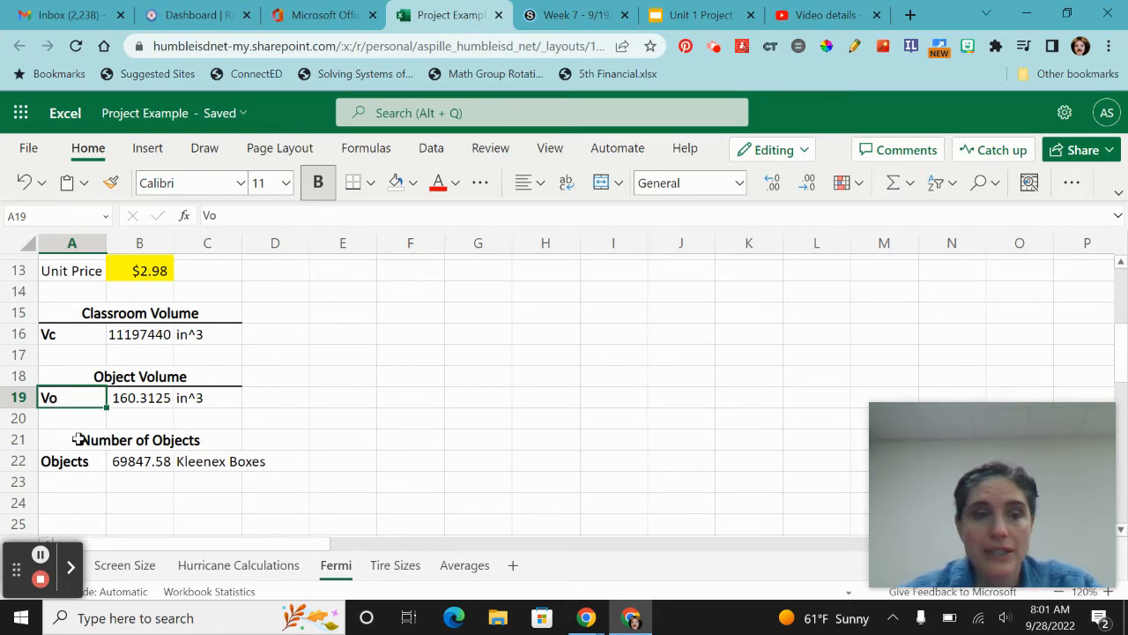
- Bold the object dimension labels from Object: to Unit Price in A9:A13
{"action": "scroll", "coordinate": [488, 324], "scroll_direction": "up", "scroll_amount": 4}
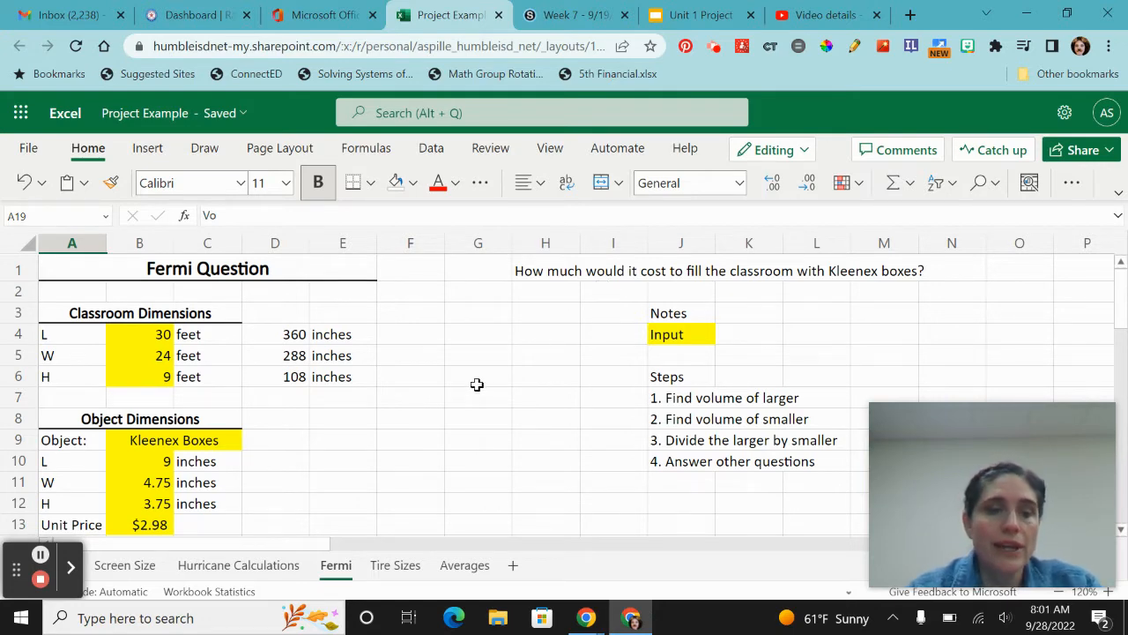
{"action": "scroll", "coordinate": [476, 385], "scroll_direction": "down", "scroll_amount": 4}
{"action": "scroll", "coordinate": [391, 411], "scroll_direction": "up", "scroll_amount": 1}
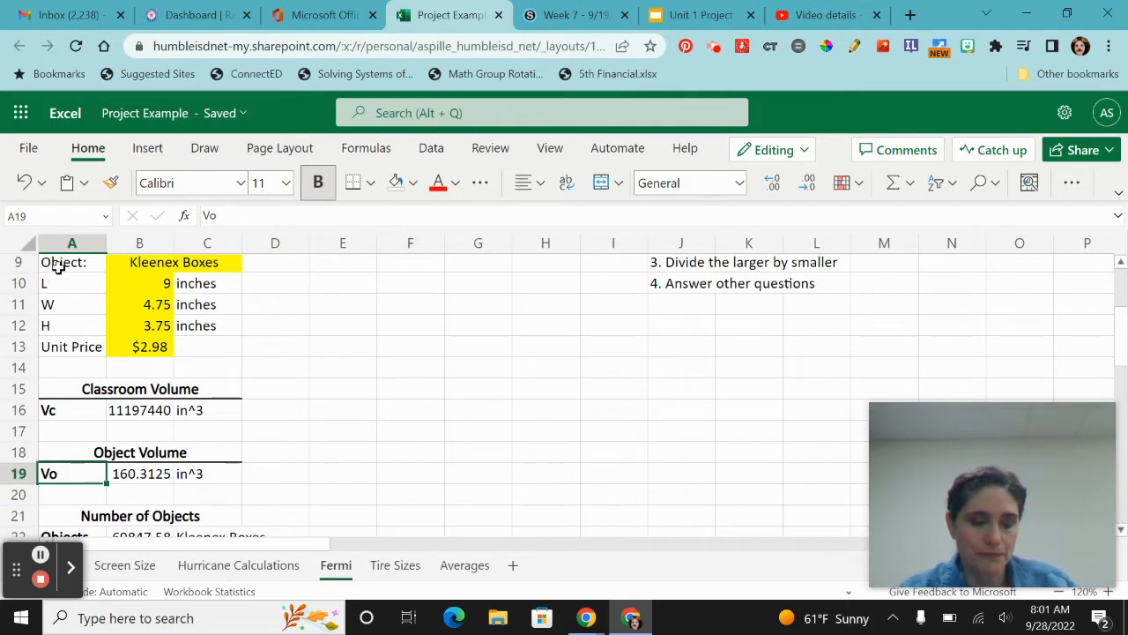
{"action": "left_click_drag", "start_coordinate": [57, 267], "coordinate": [65, 340]}
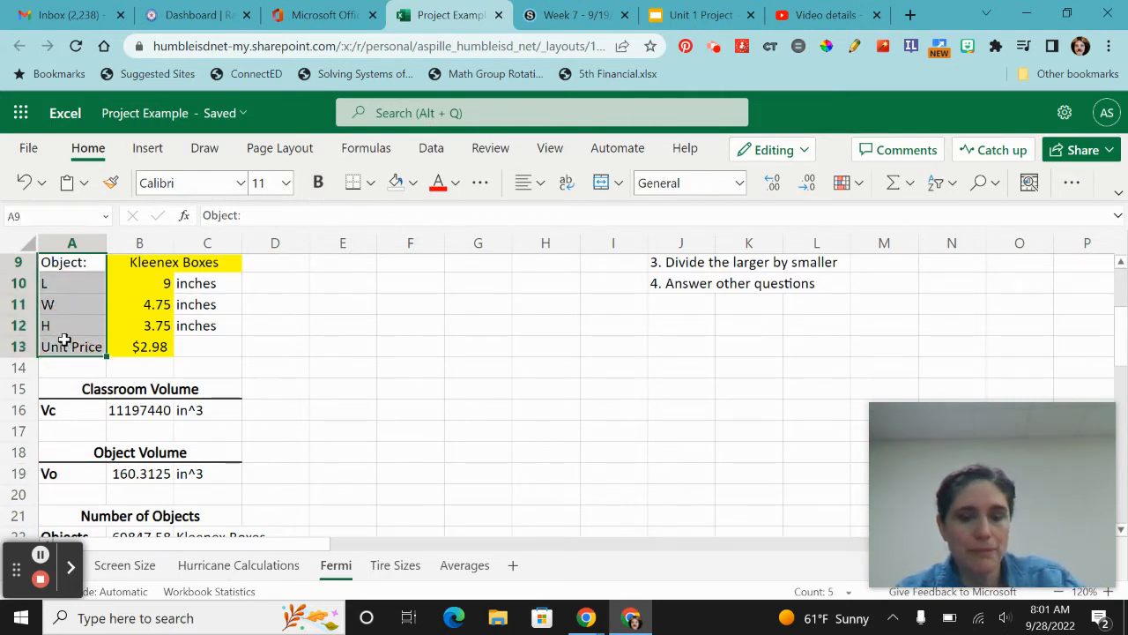
{"action": "key", "text": "ctrl+b"}
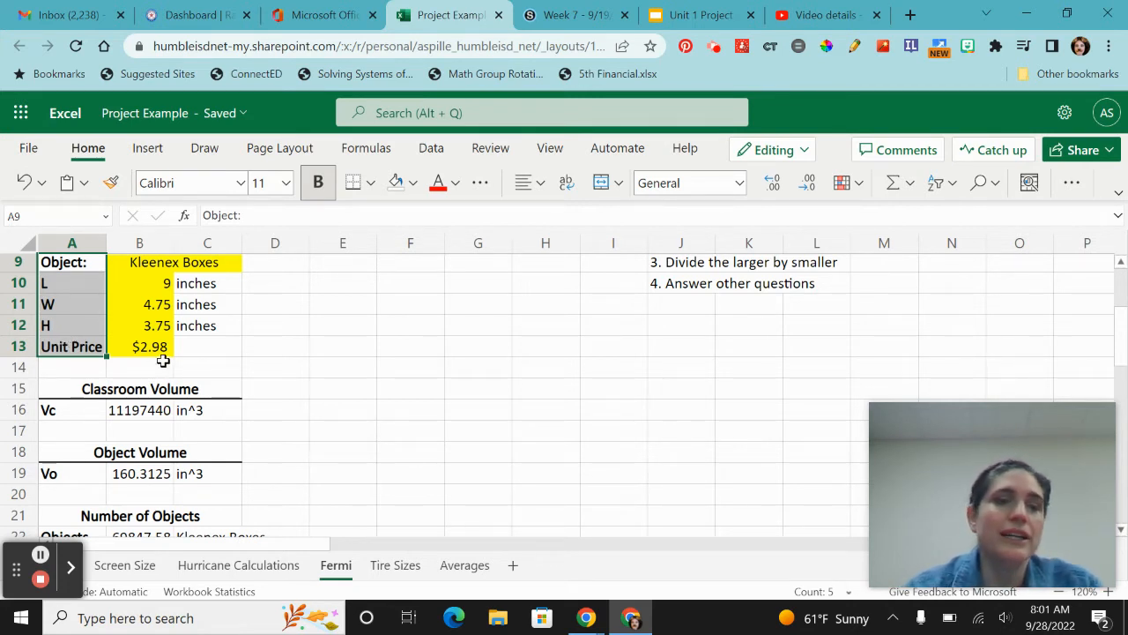
{"action": "left_click", "coordinate": [253, 385]}
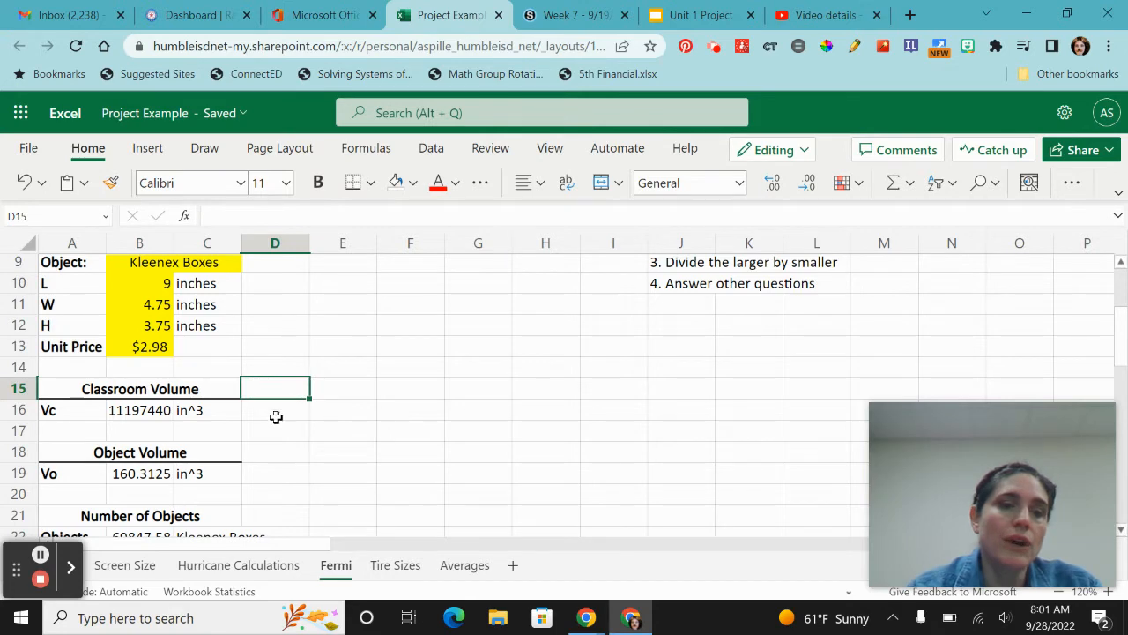
- Add a bottom border to the merged Number of Objects heading in row 21
{"action": "scroll", "coordinate": [275, 417], "scroll_direction": "down", "scroll_amount": 4}
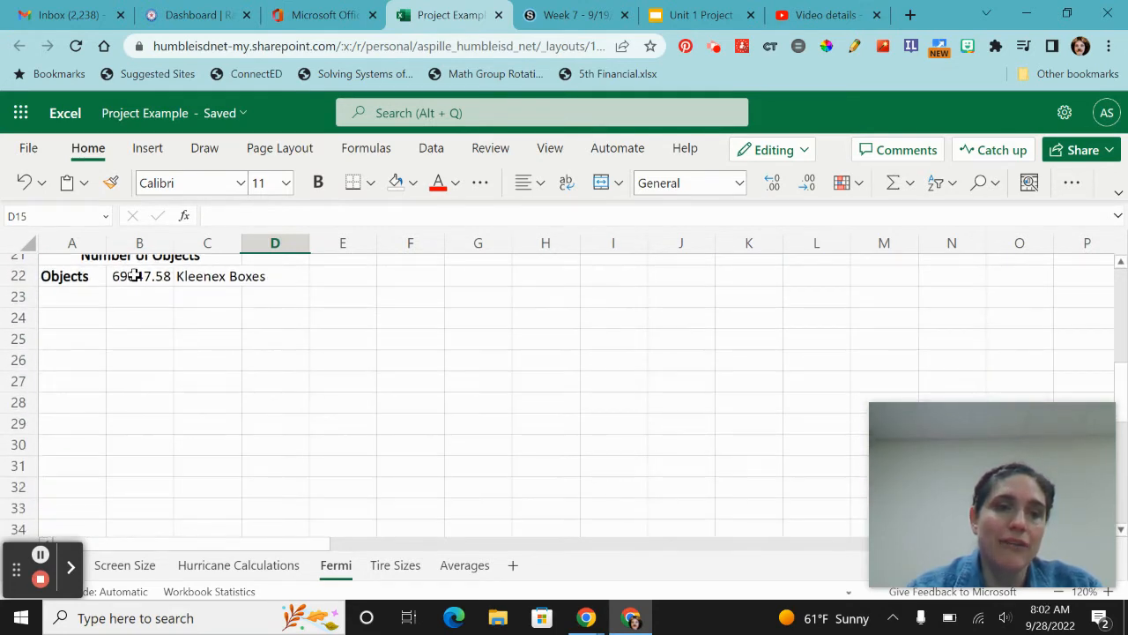
{"action": "scroll", "coordinate": [223, 346], "scroll_direction": "up", "scroll_amount": 7}
{"action": "scroll", "coordinate": [223, 346], "scroll_direction": "down", "scroll_amount": 3}
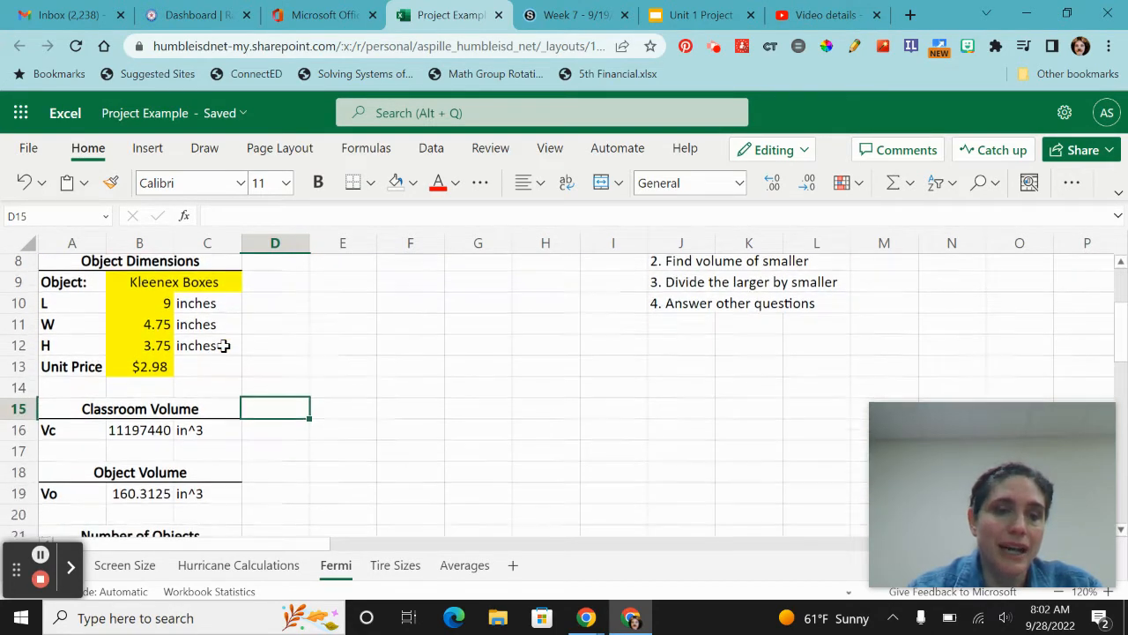
{"action": "left_click", "coordinate": [159, 464]}
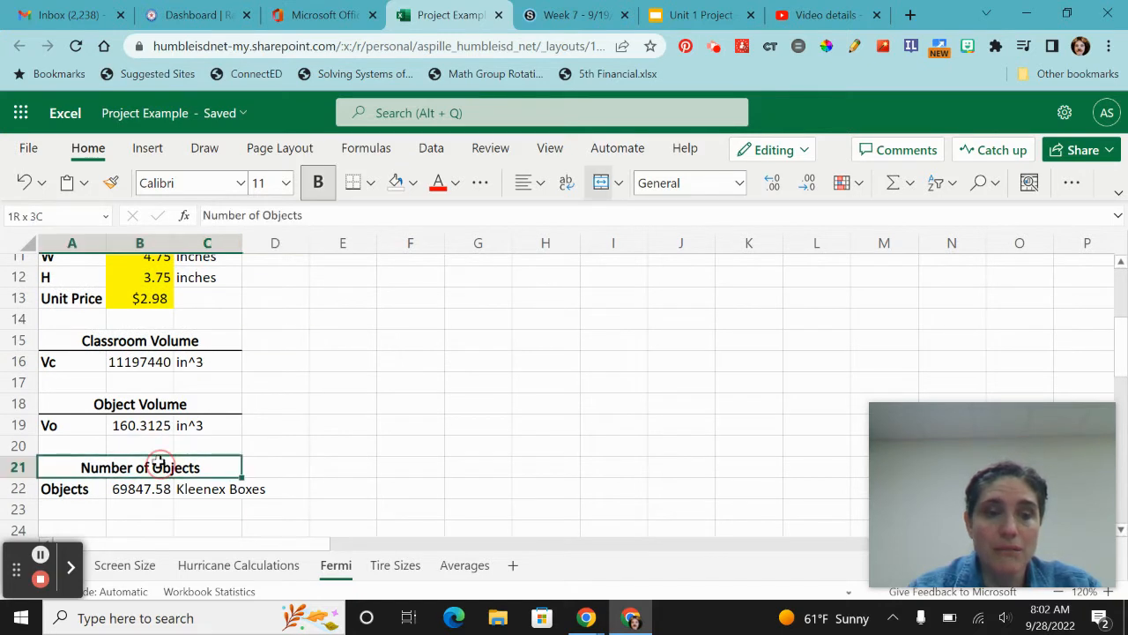
{"action": "left_click", "coordinate": [353, 182]}
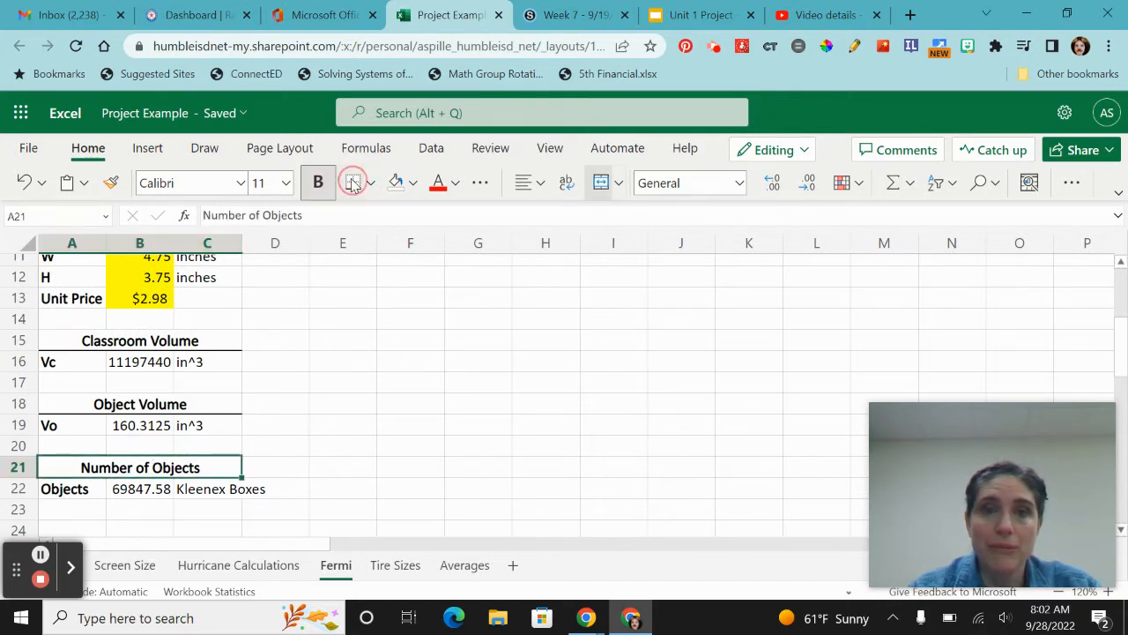
{"action": "scroll", "coordinate": [241, 356], "scroll_direction": "down", "scroll_amount": 2}
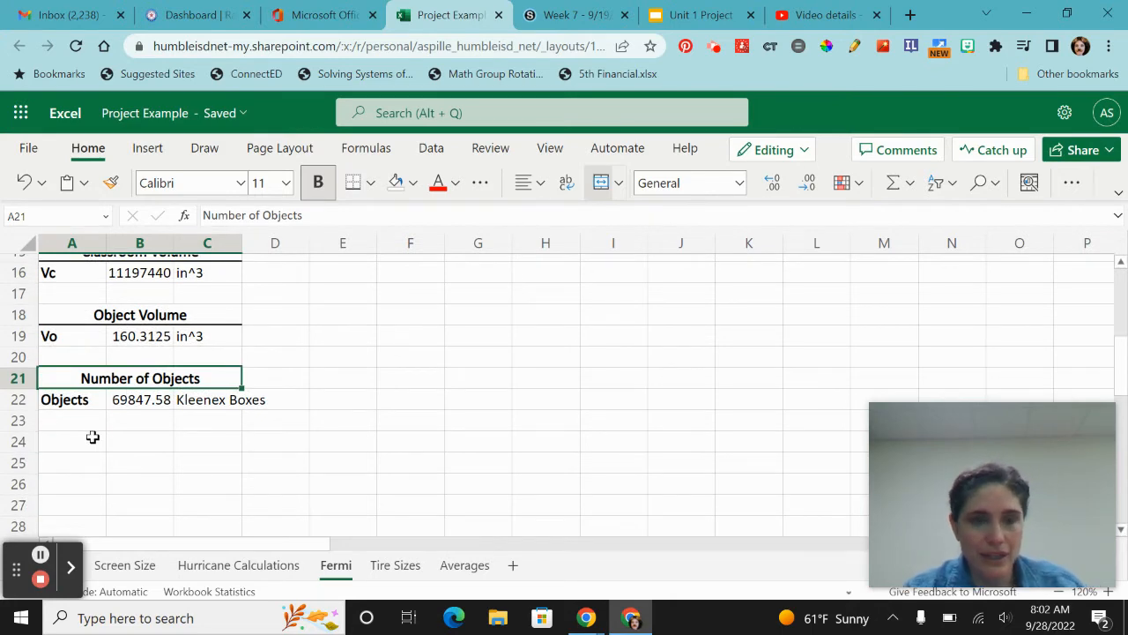
- Merge and center cells E9:G9 and enter the heading ANSWERS
{"action": "scroll", "coordinate": [490, 329], "scroll_direction": "up", "scroll_amount": 5}
{"action": "scroll", "coordinate": [490, 329], "scroll_direction": "down", "scroll_amount": 2}
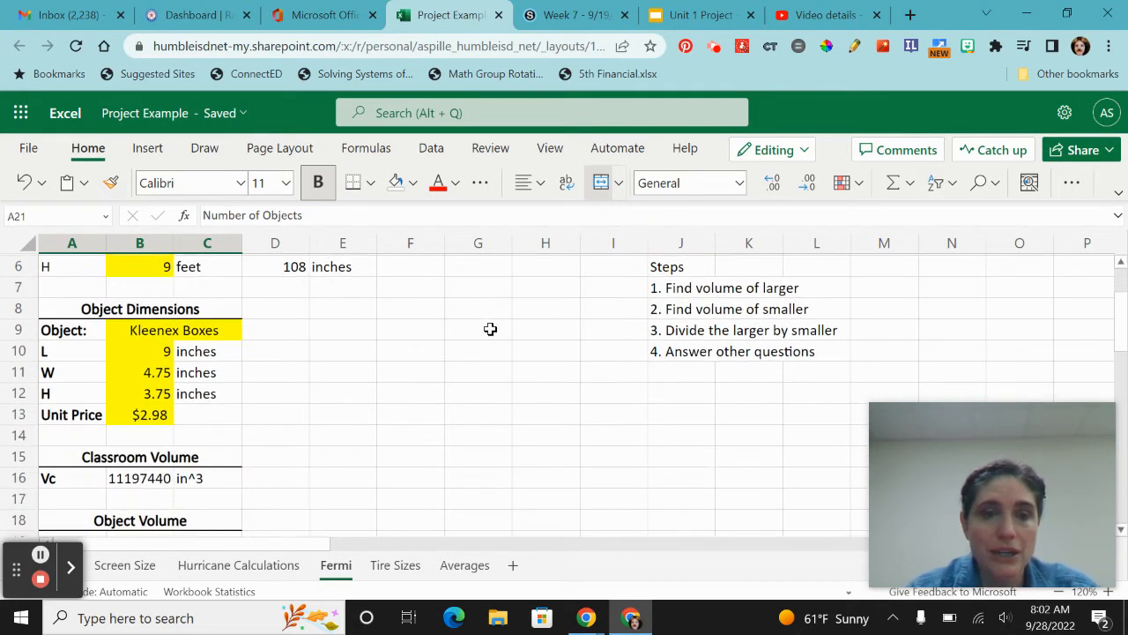
{"action": "left_click_drag", "start_coordinate": [360, 328], "coordinate": [469, 329]}
{"action": "left_click", "coordinate": [603, 189]}
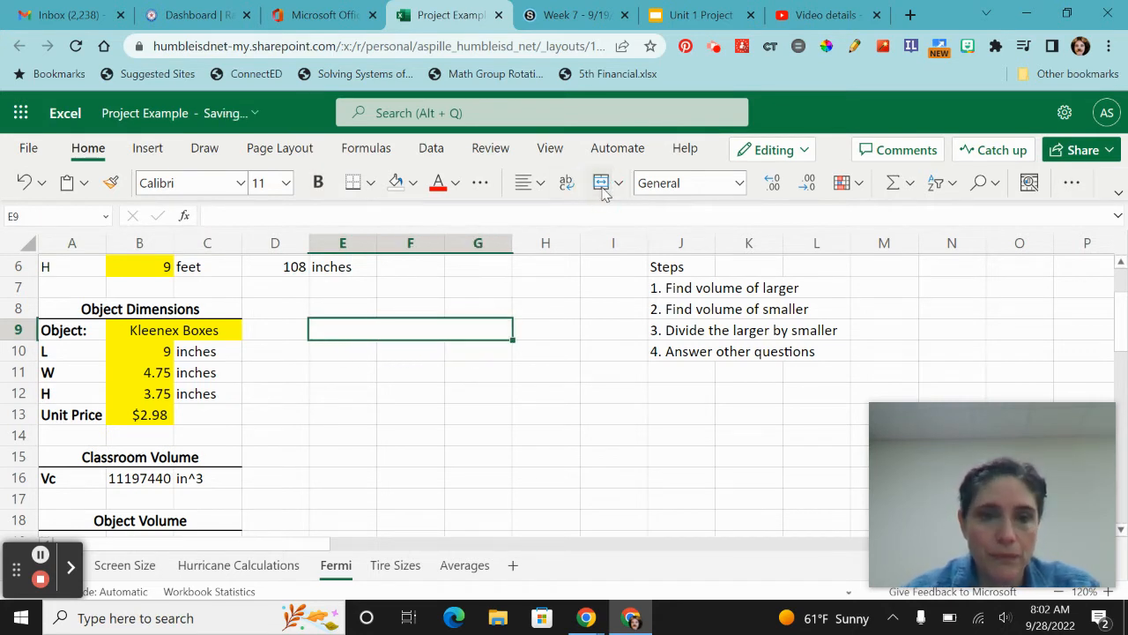
{"action": "type", "text": "ANSWERS"}
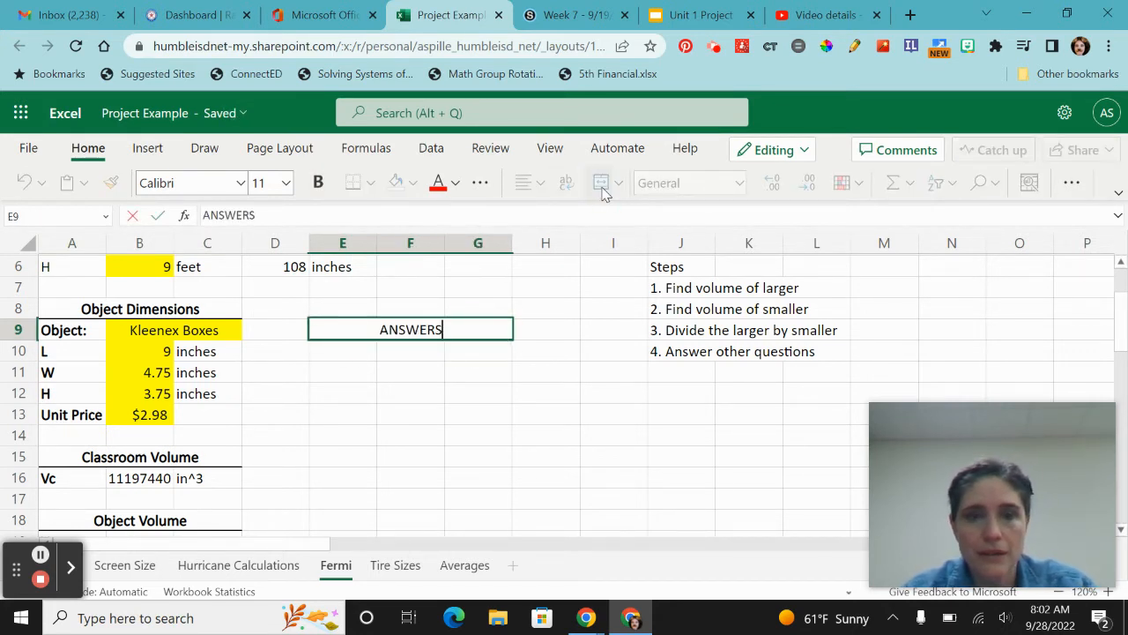
{"action": "key", "text": "Return"}
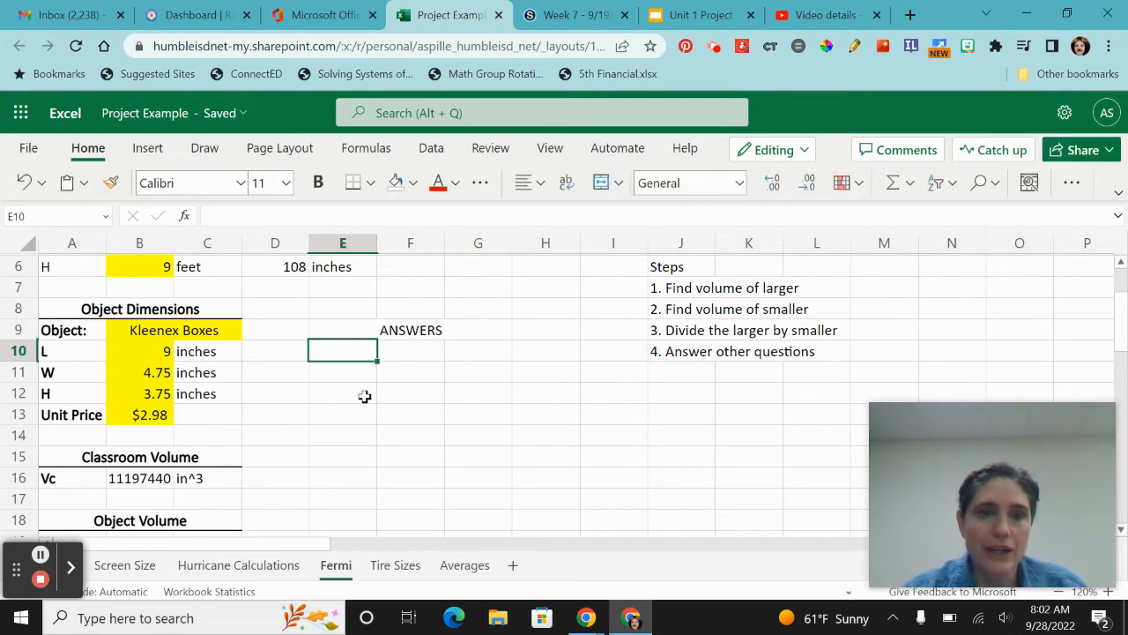
- Merge and center cells E10:G10 and enter the subheading Objects to fill room
{"action": "left_click_drag", "start_coordinate": [358, 351], "coordinate": [456, 345]}
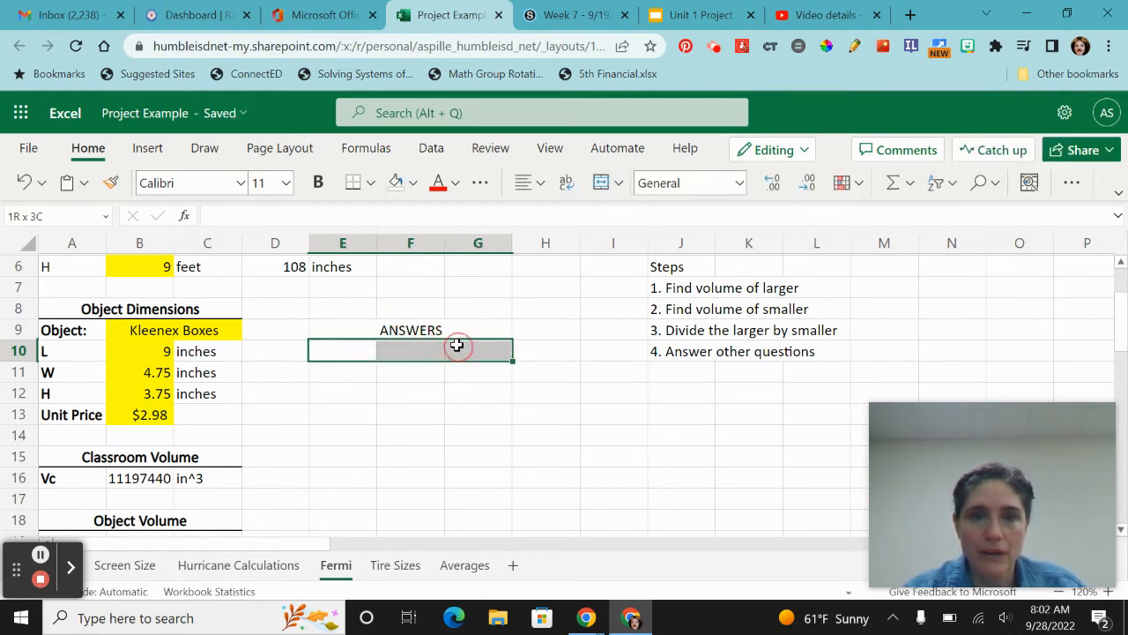
{"action": "left_click", "coordinate": [600, 182]}
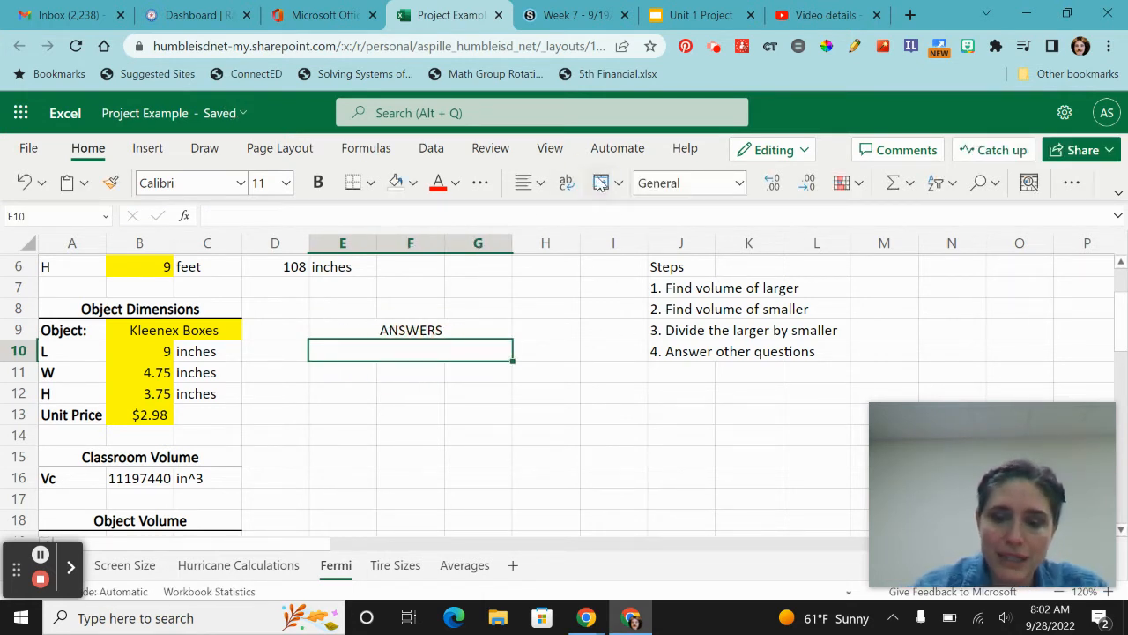
{"action": "type", "text": "Objects to "}
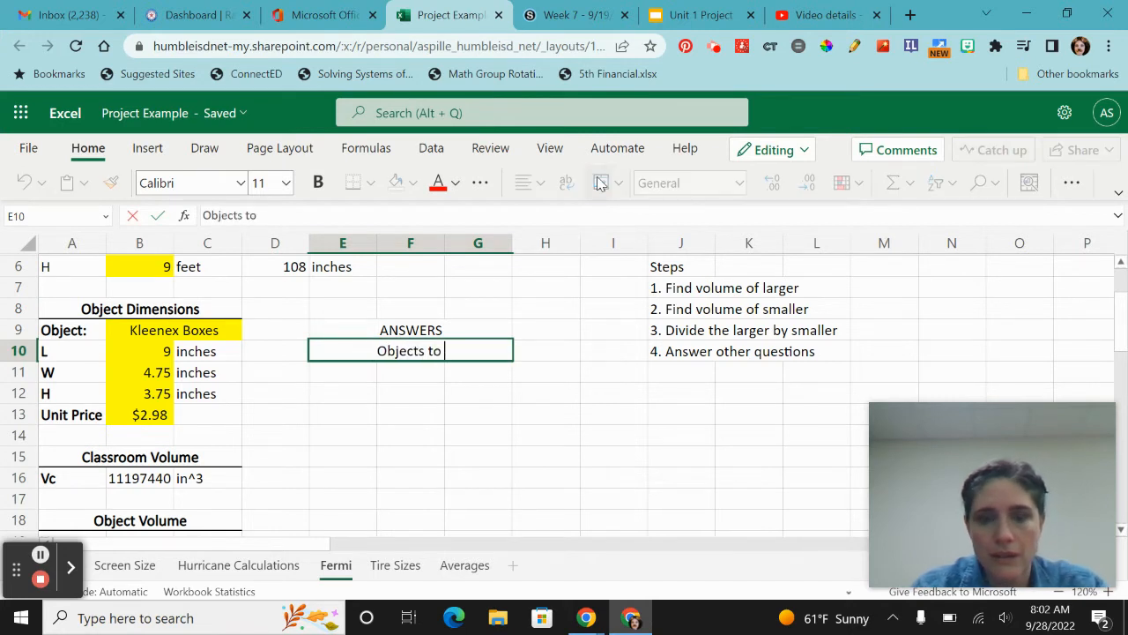
{"action": "type", "text": "fill r"}
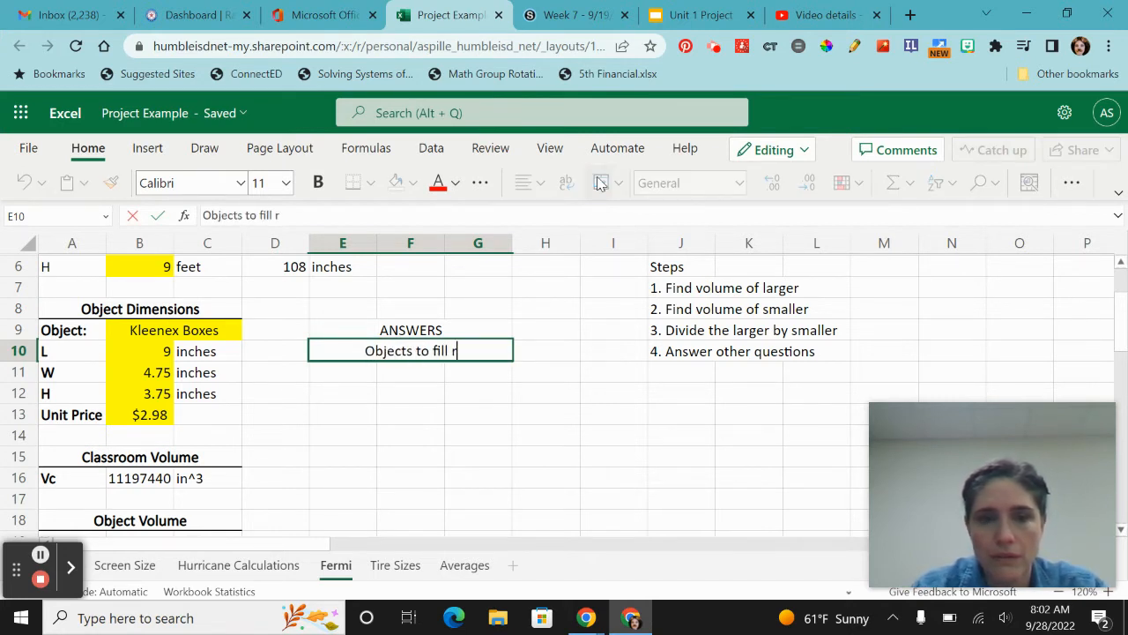
{"action": "type", "text": "oom"}
{"action": "key", "text": "Return"}
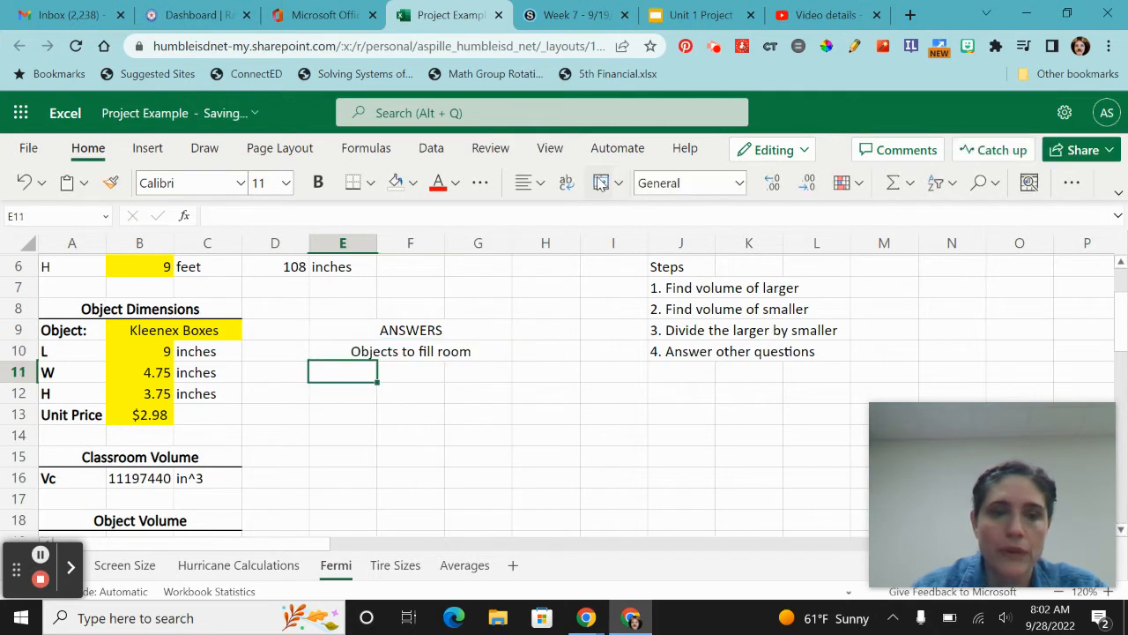
- Enter =A22 in E11 to reference the Objects label and fill the formula across to G11
{"action": "type", "text": "="}
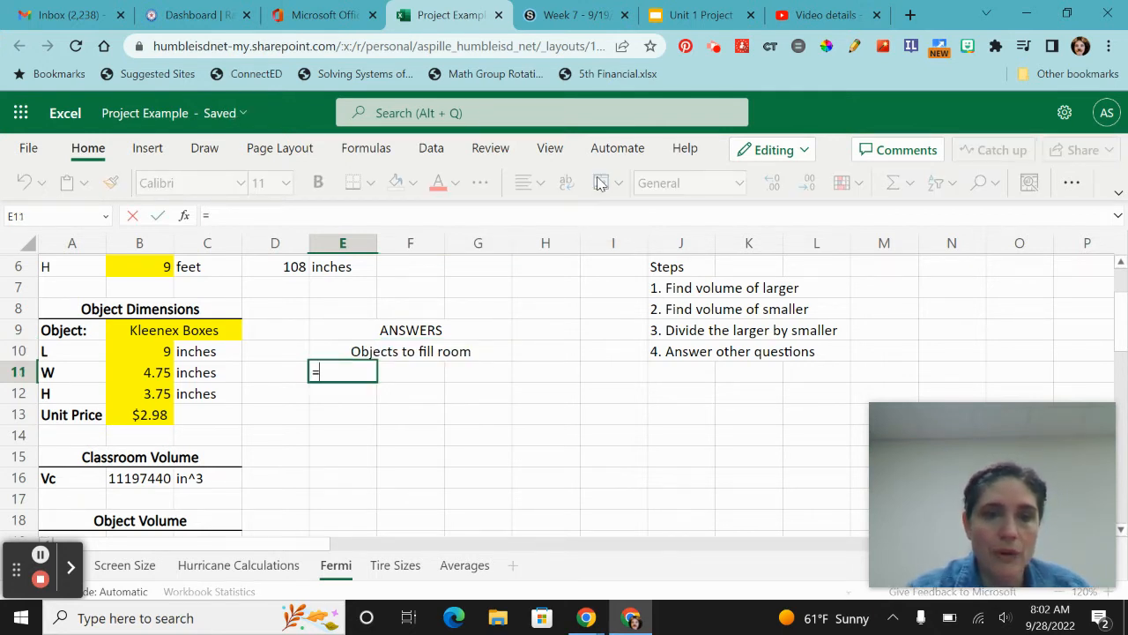
{"action": "scroll", "coordinate": [497, 408], "scroll_direction": "down", "scroll_amount": 4}
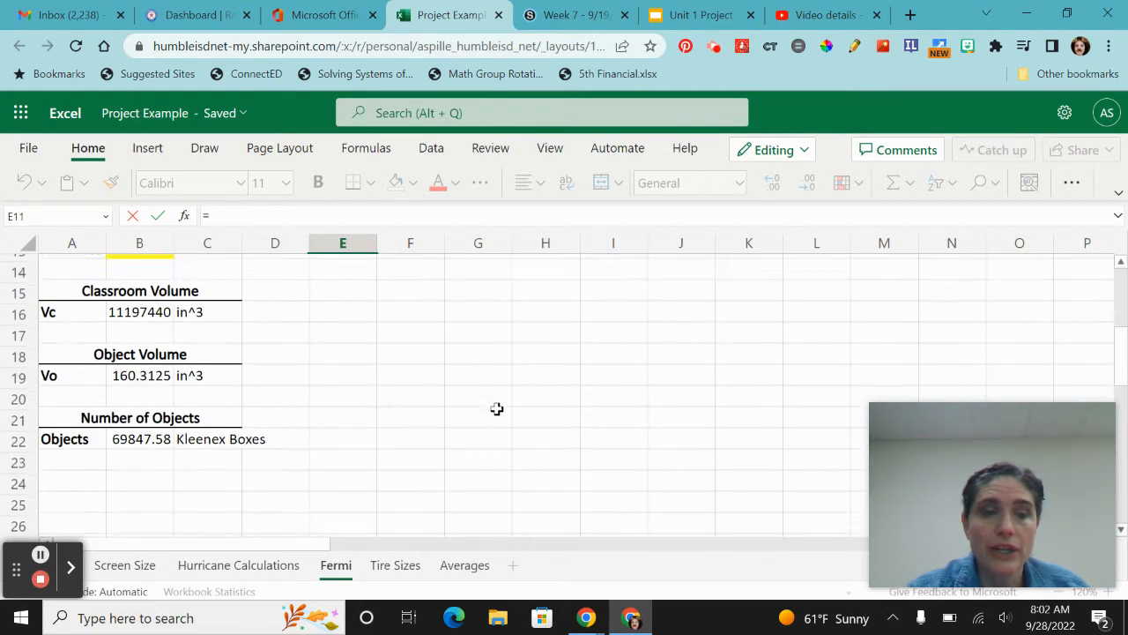
{"action": "left_click", "coordinate": [82, 430]}
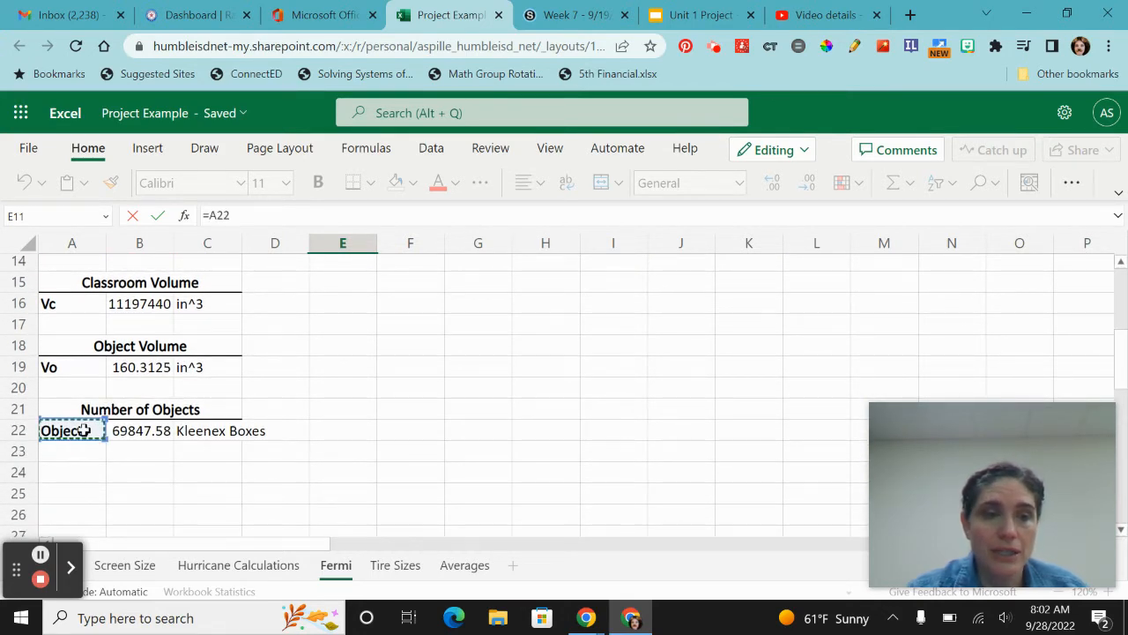
{"action": "key", "text": "Return"}
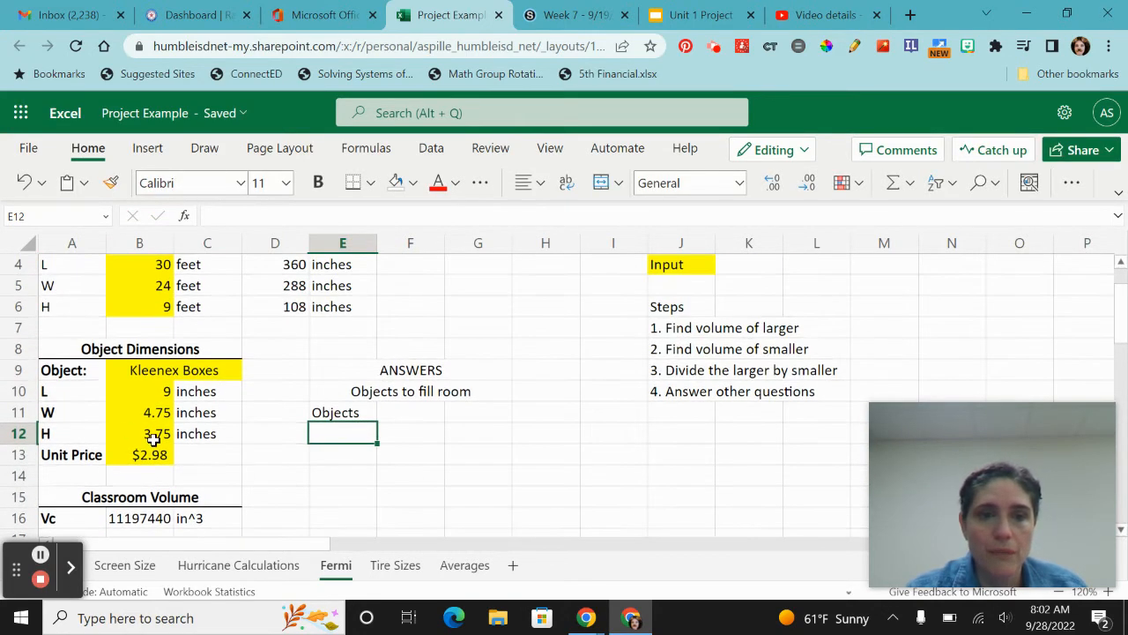
{"action": "left_click", "coordinate": [326, 411]}
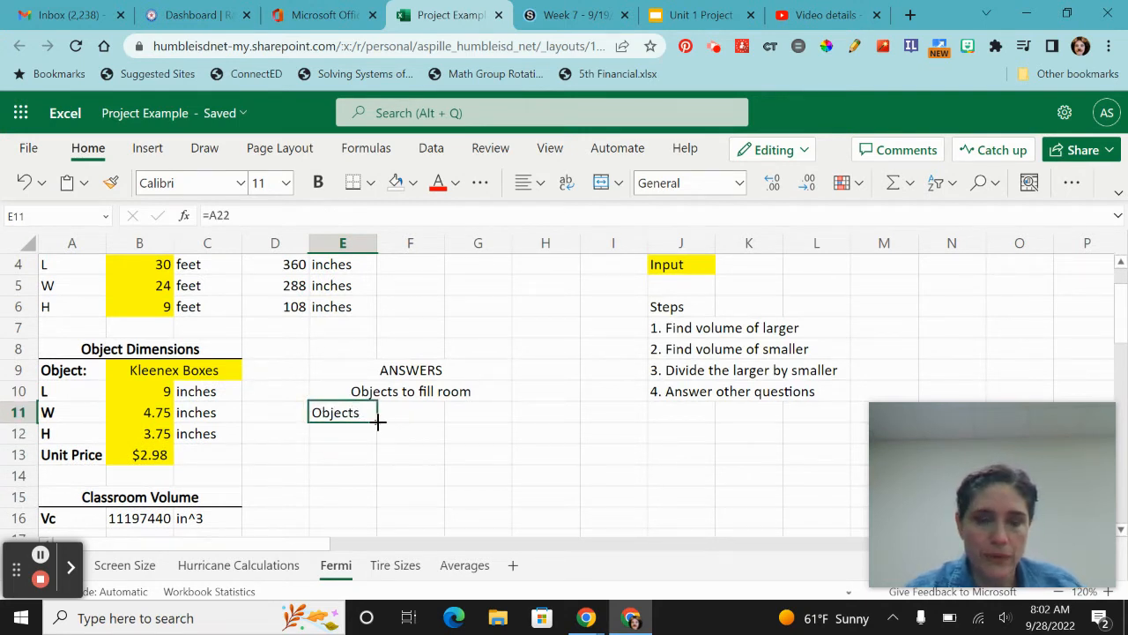
{"action": "left_click_drag", "start_coordinate": [377, 422], "coordinate": [452, 423]}
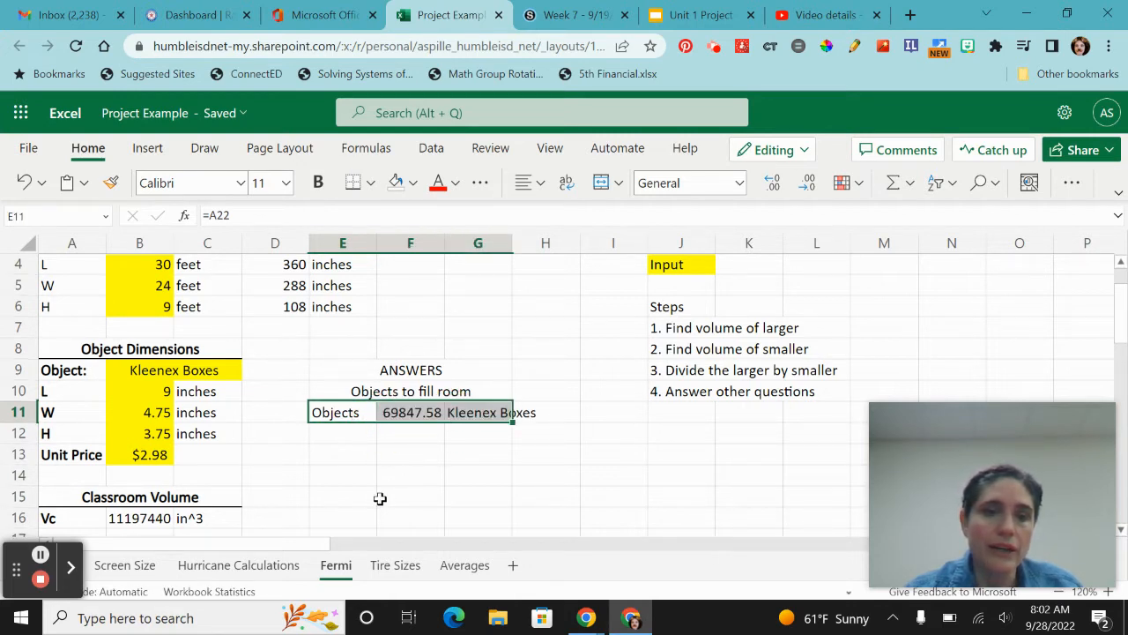
- Reduce the number of objects in F11 to zero decimal places
{"action": "scroll", "coordinate": [378, 499], "scroll_direction": "down", "scroll_amount": 5}
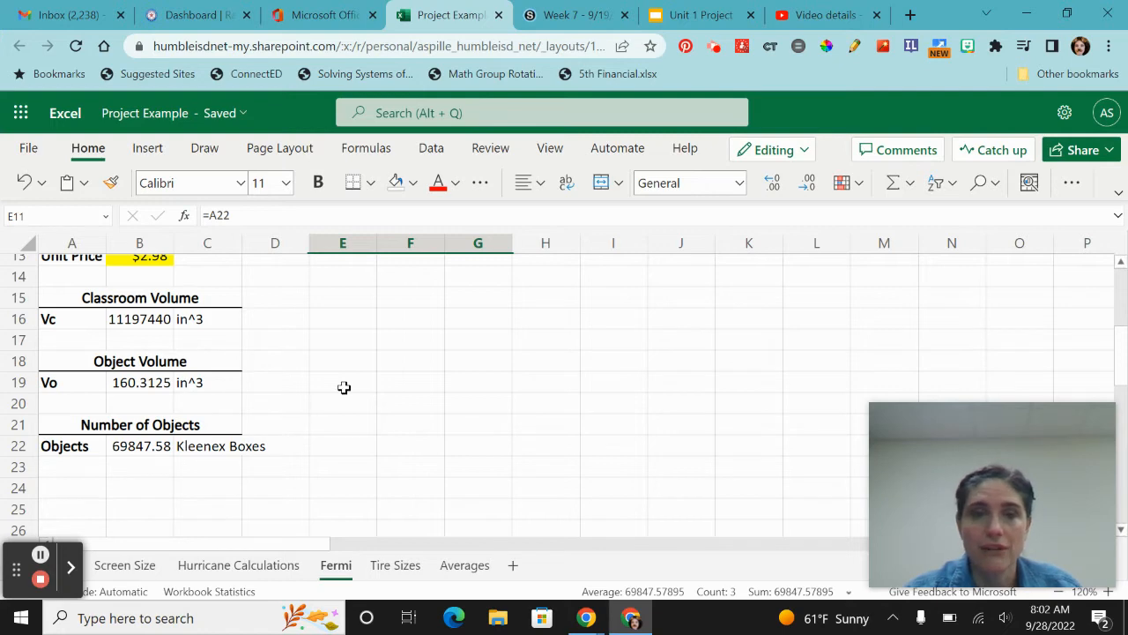
{"action": "scroll", "coordinate": [344, 388], "scroll_direction": "up", "scroll_amount": 3}
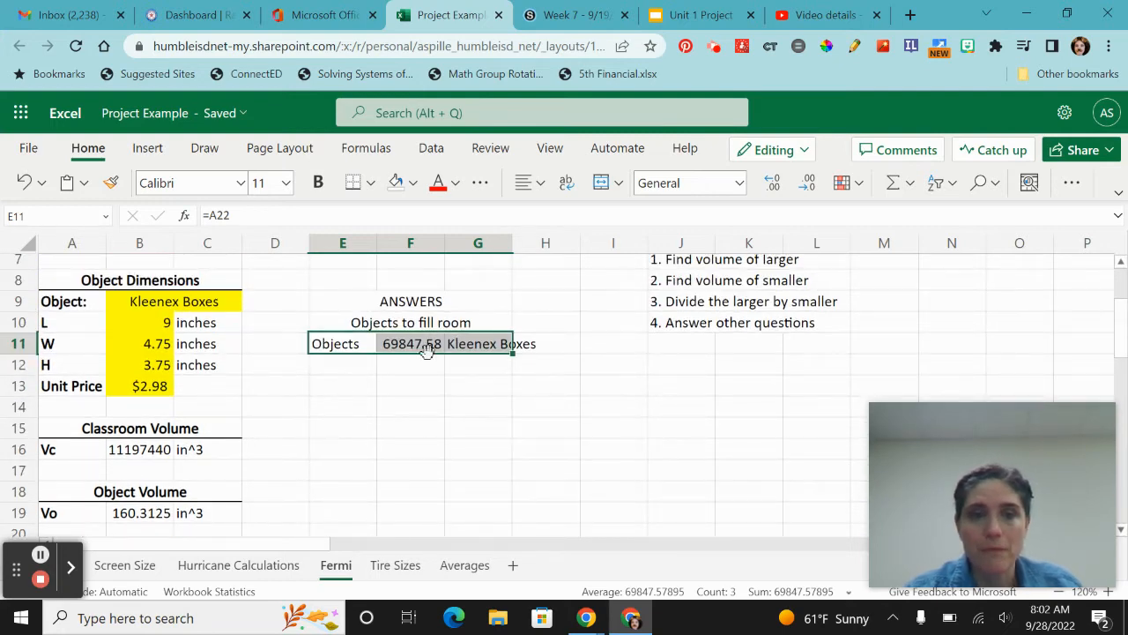
{"action": "left_click", "coordinate": [442, 401]}
{"action": "left_click", "coordinate": [409, 342]}
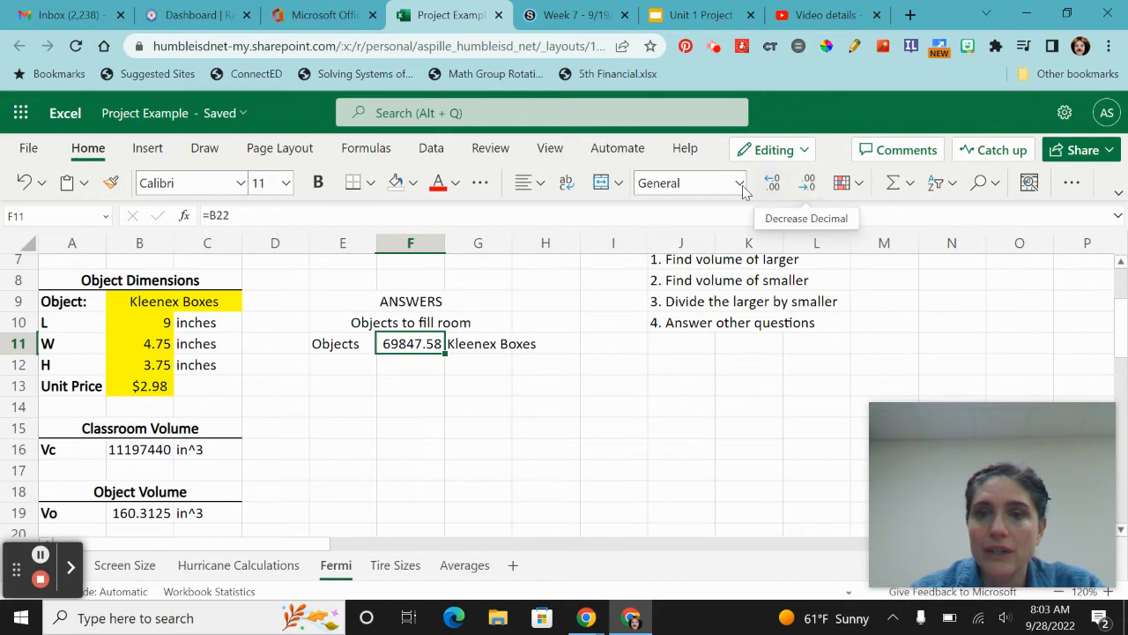
{"action": "left_click", "coordinate": [809, 185]}
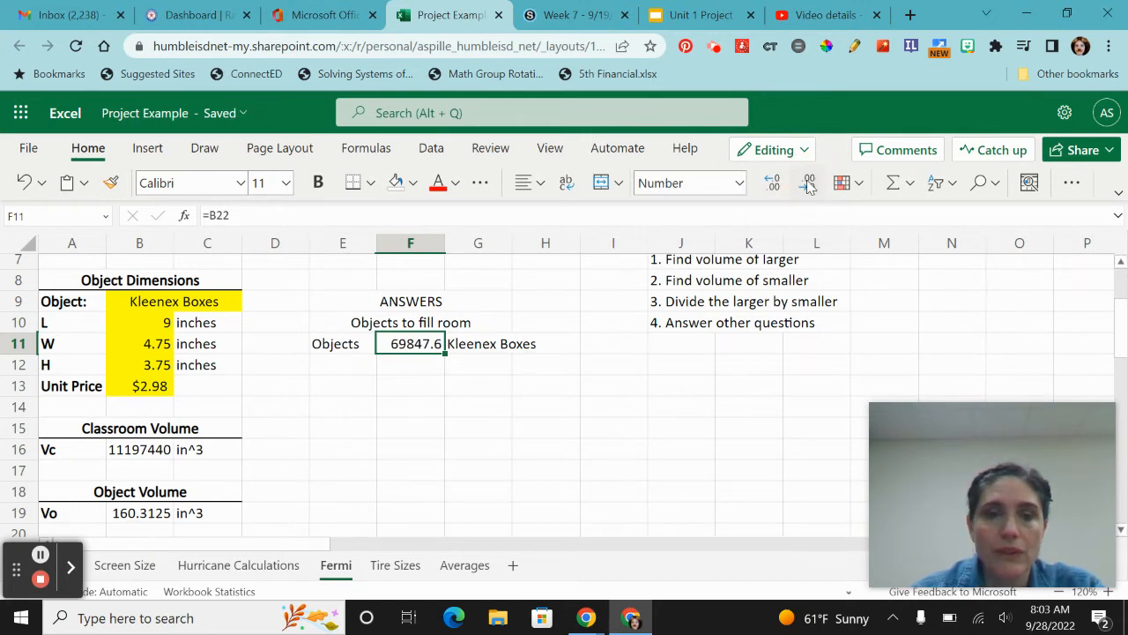
{"action": "left_click", "coordinate": [809, 185]}
{"action": "left_click", "coordinate": [547, 428]}
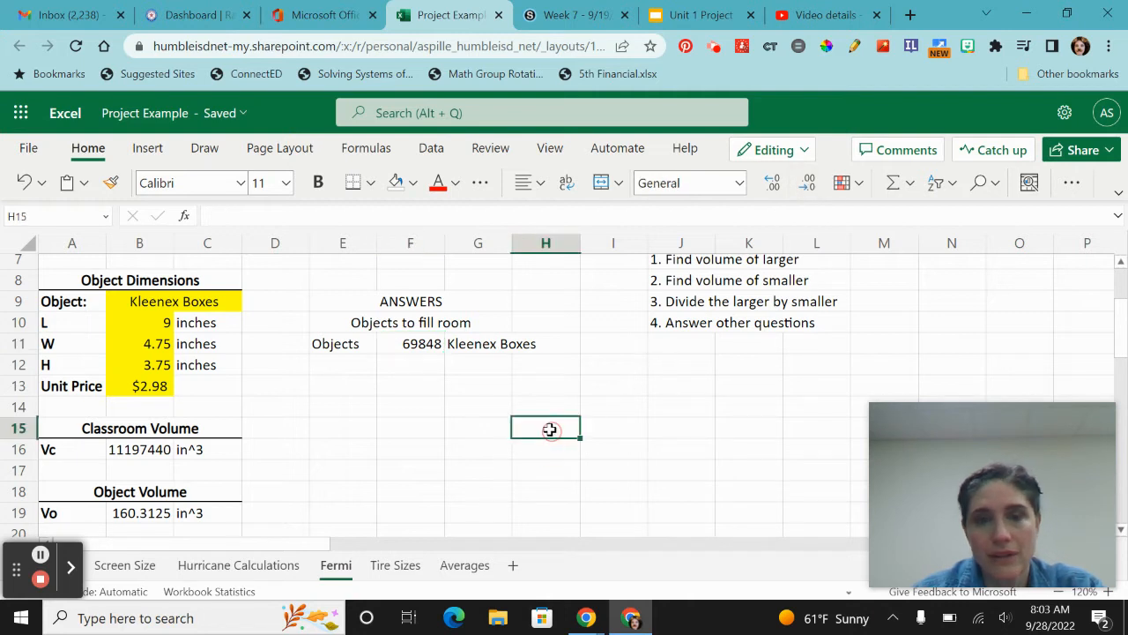
- Widen column G so the Kleenex Boxes label in G11 fits inside its cell
{"action": "left_click", "coordinate": [476, 245]}
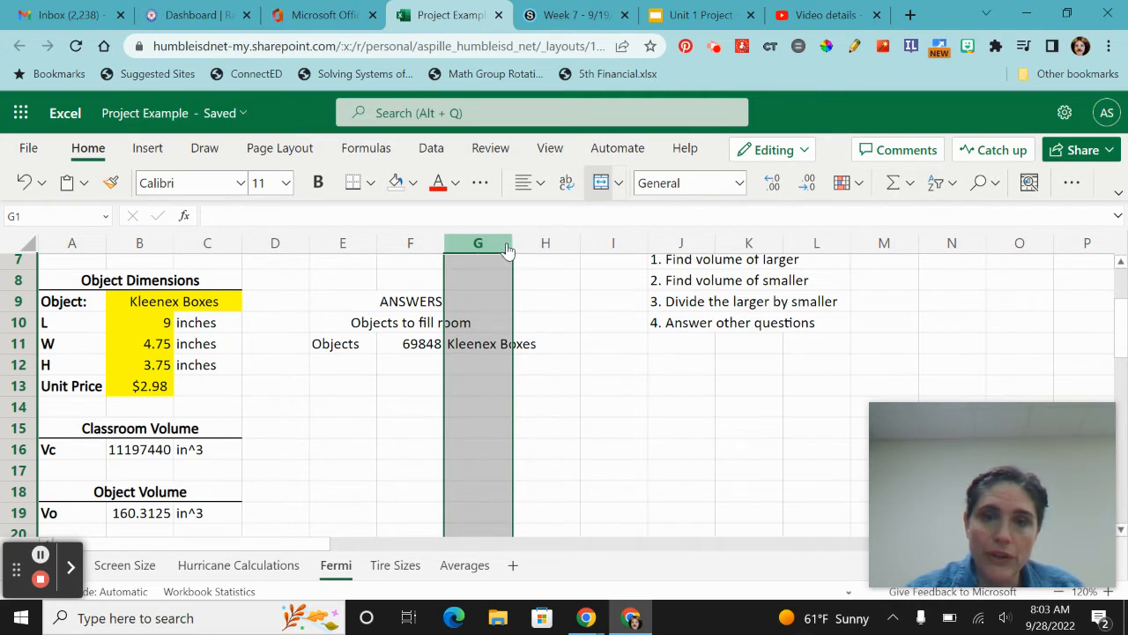
{"action": "left_click_drag", "start_coordinate": [506, 243], "coordinate": [543, 245]}
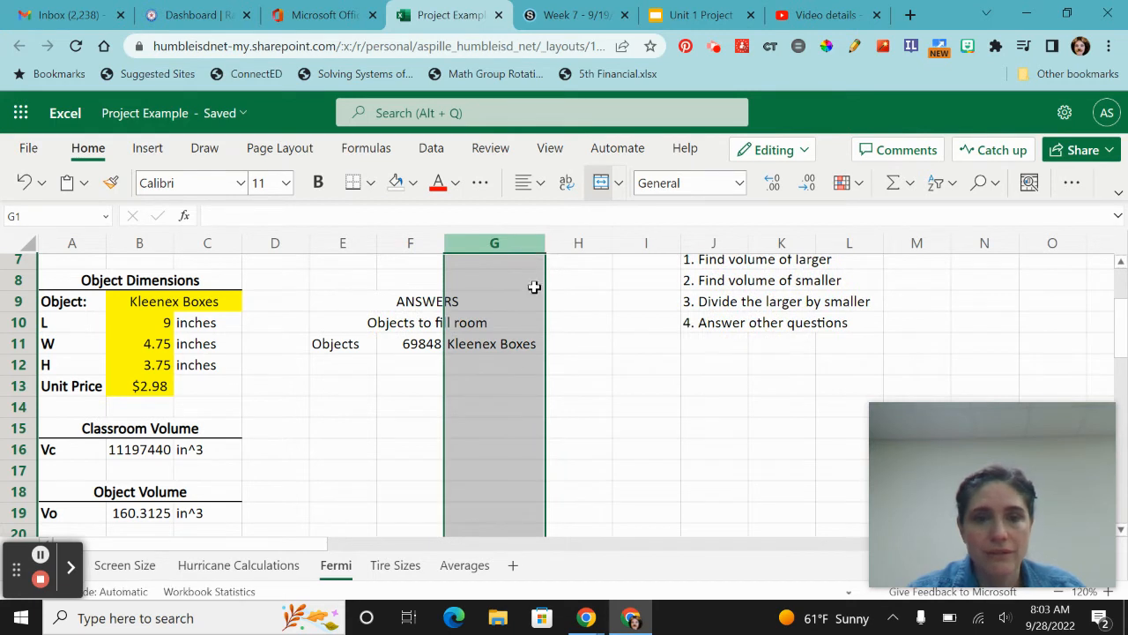
{"action": "left_click", "coordinate": [510, 382]}
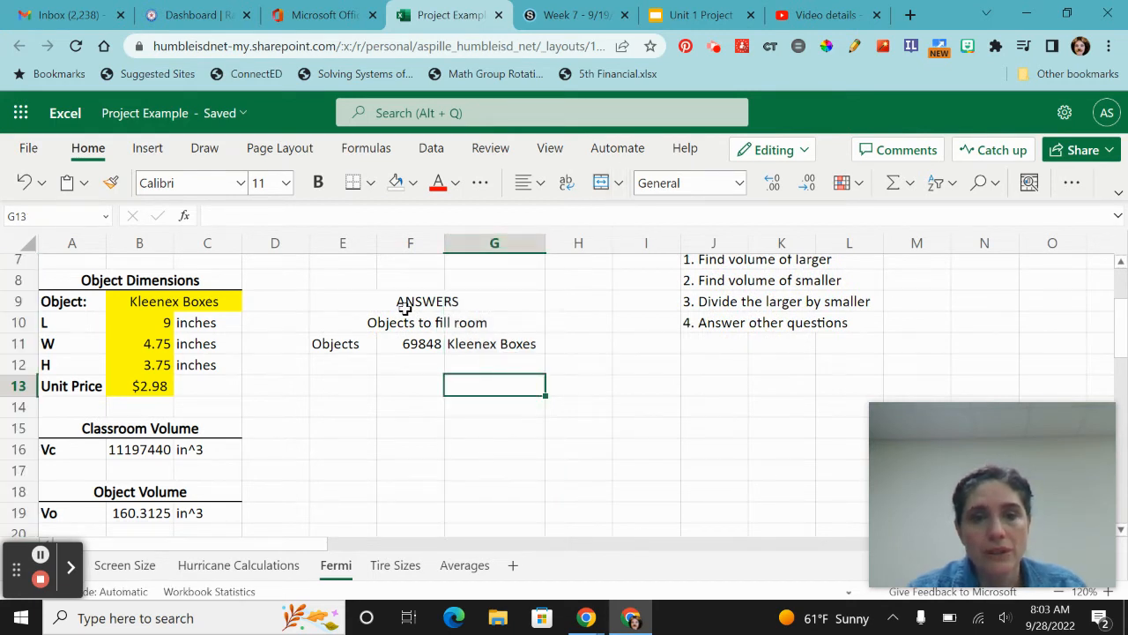
- Bold the ANSWERS heading and the Objects to fill room subheading
{"action": "left_click_drag", "start_coordinate": [403, 305], "coordinate": [403, 323]}
{"action": "key", "text": "ctrl+b"}
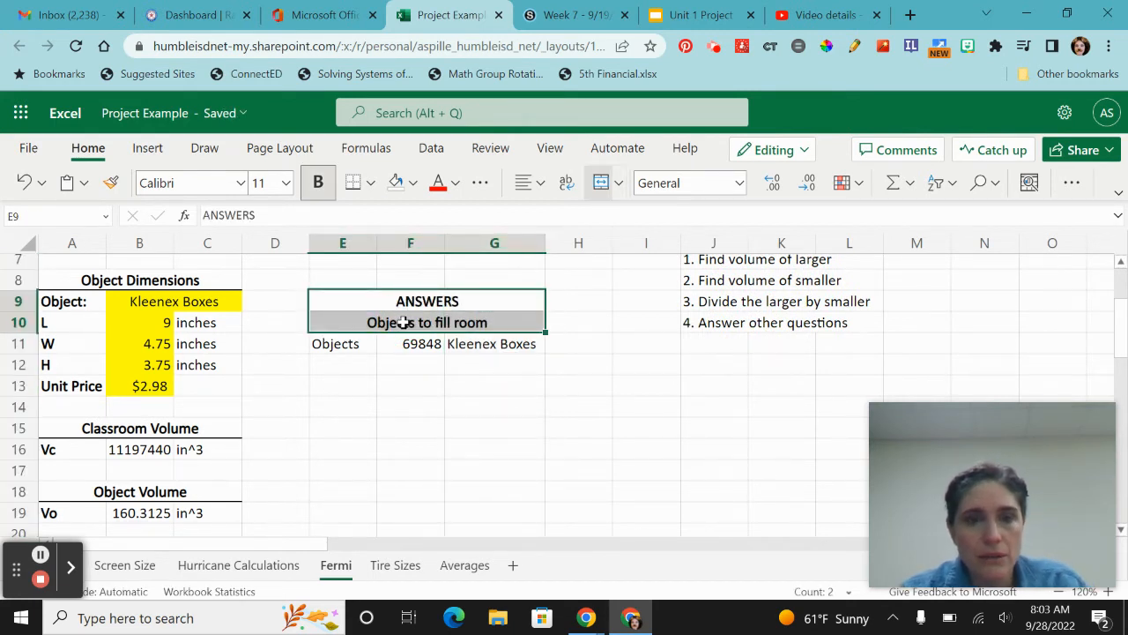
{"action": "left_click", "coordinate": [367, 372]}
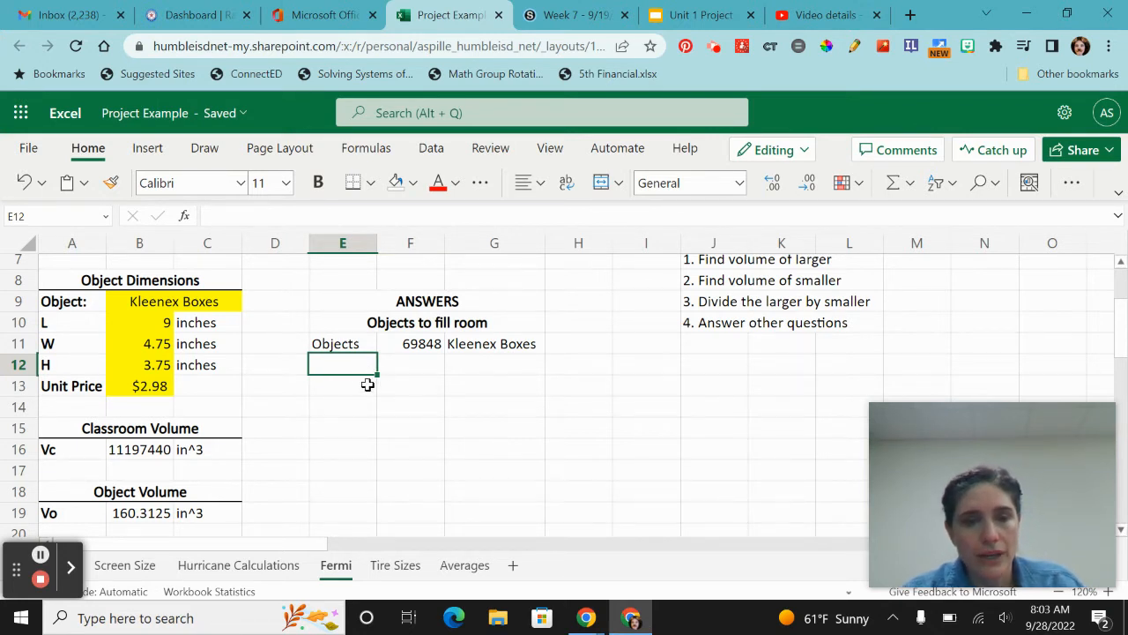
- Merge and center cells E12:G12 and enter the subheading Total Cost in bold
{"action": "left_click_drag", "start_coordinate": [362, 369], "coordinate": [481, 362]}
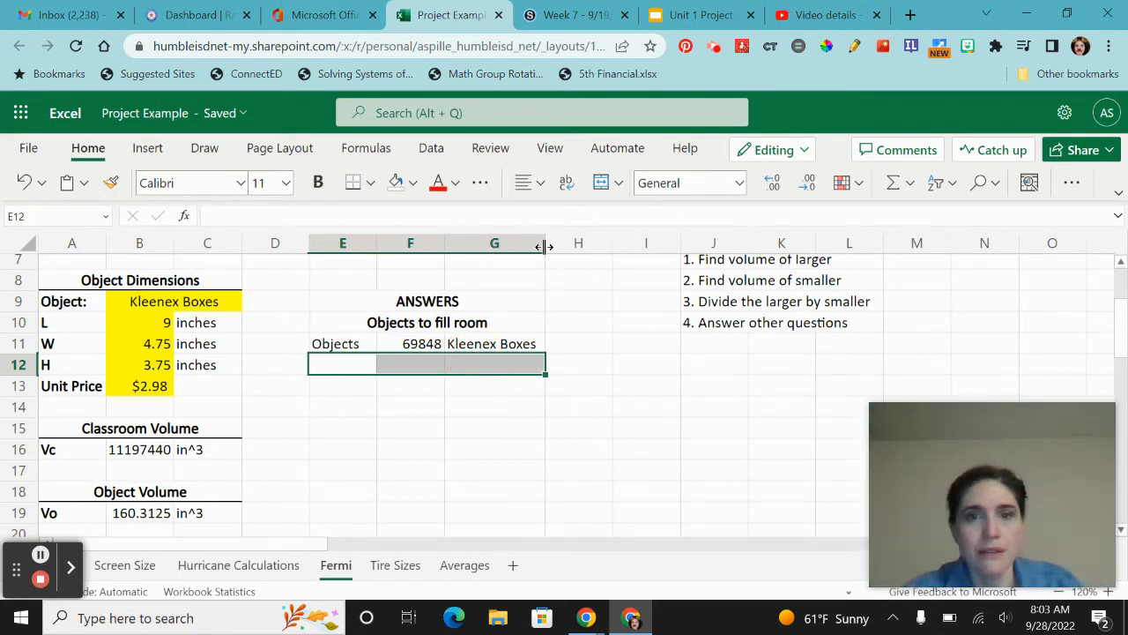
{"action": "left_click", "coordinate": [602, 182]}
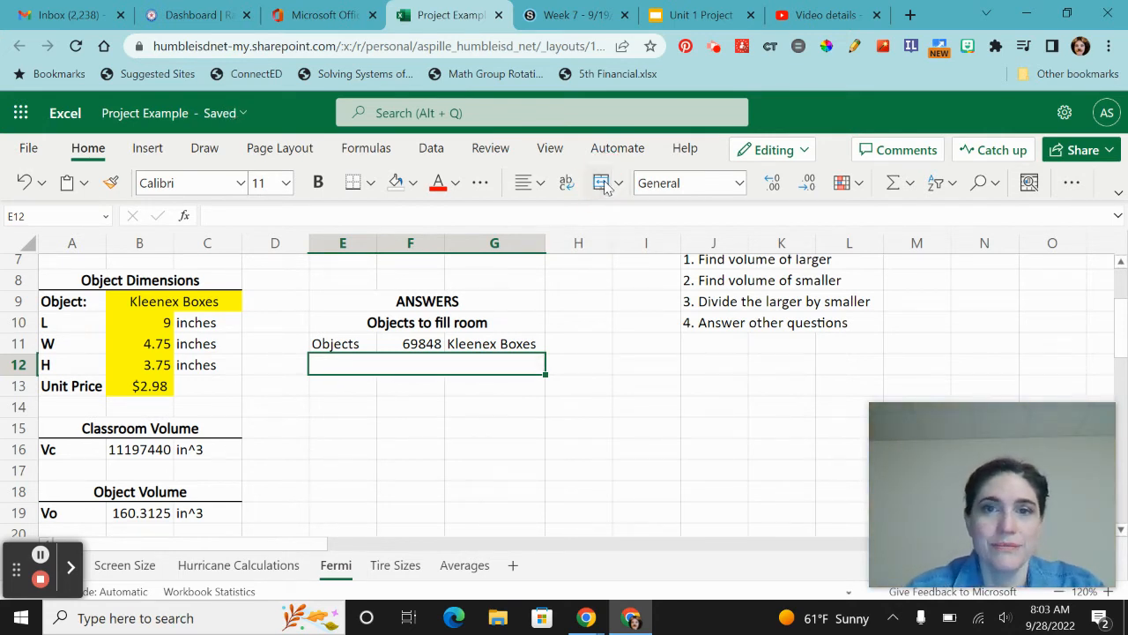
{"action": "type", "text": "Tot"}
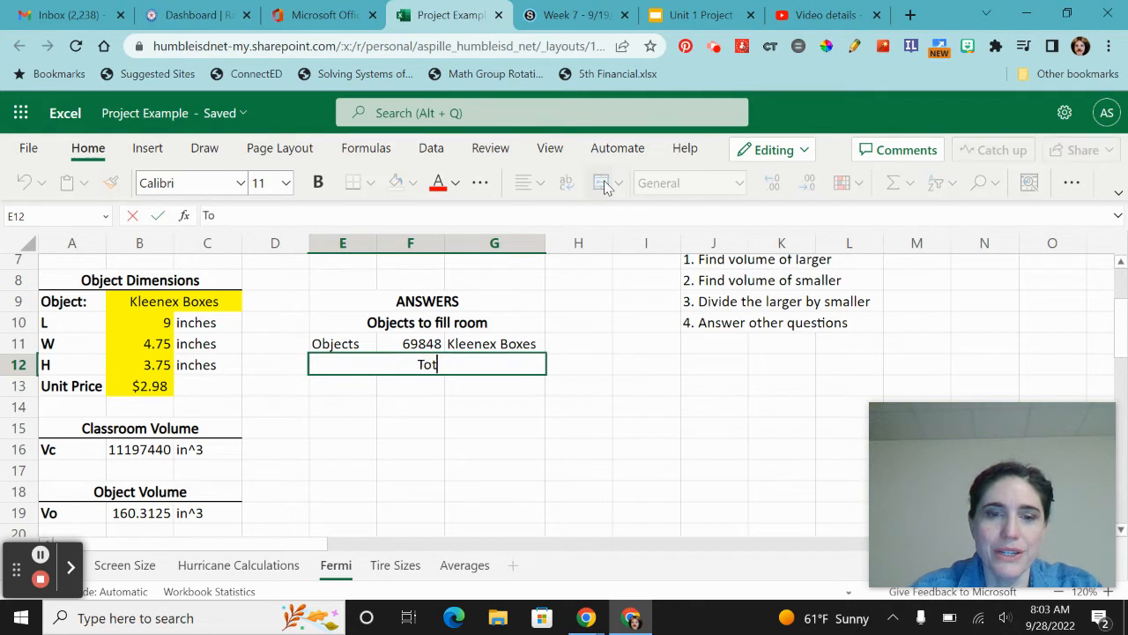
{"action": "type", "text": "al Cost"}
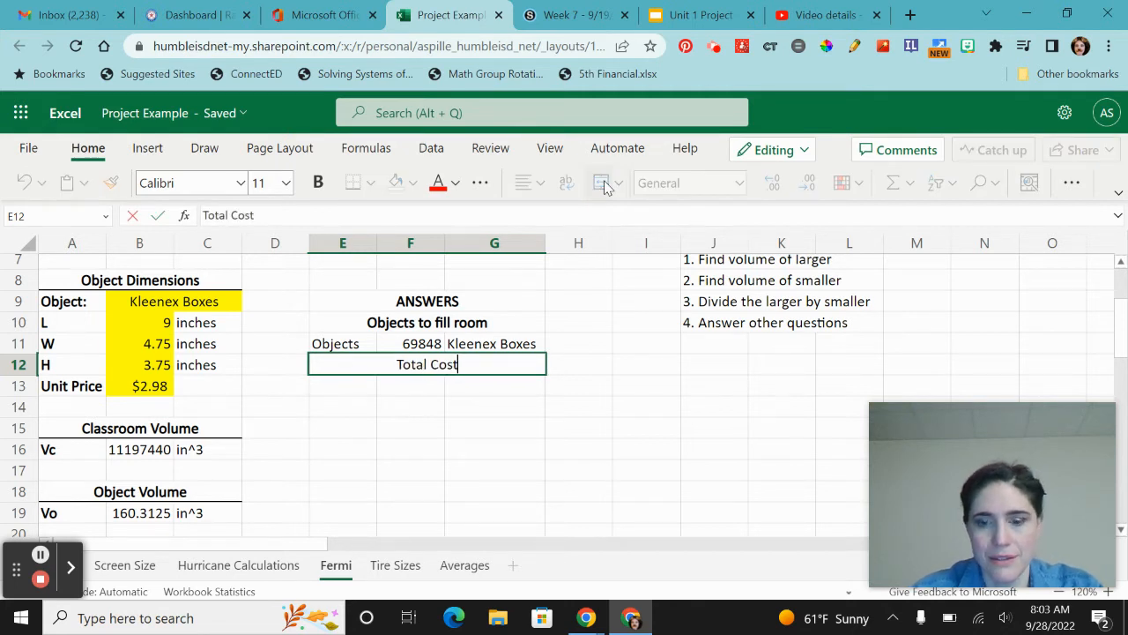
{"action": "key", "text": "Return"}
{"action": "key", "text": "Up"}
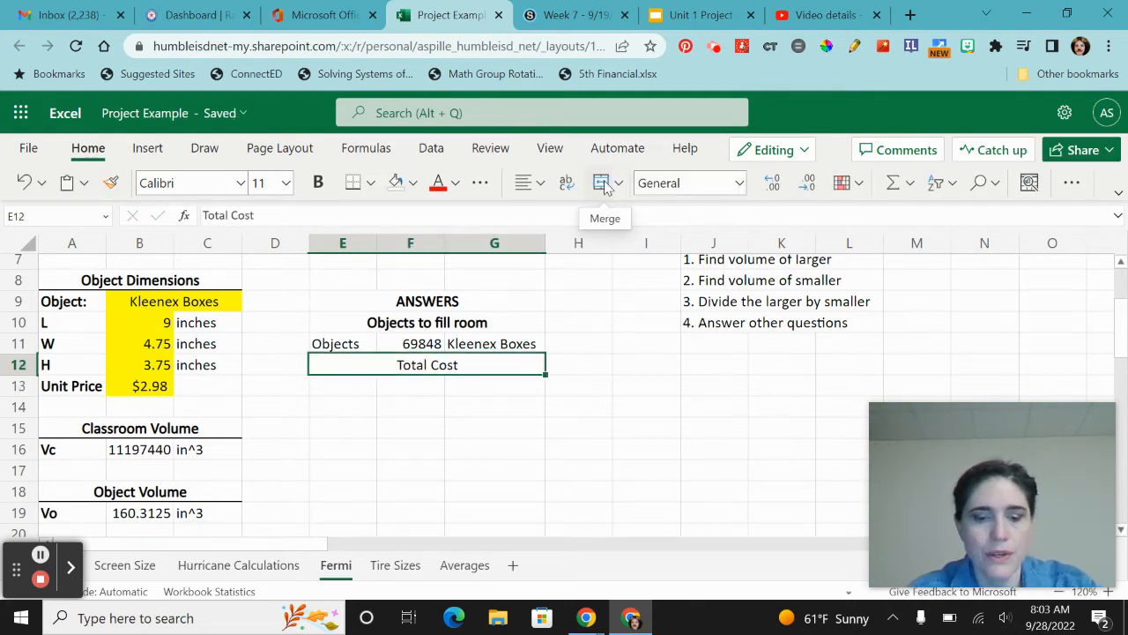
{"action": "key", "text": "ctrl+b"}
{"action": "key", "text": "Down"}
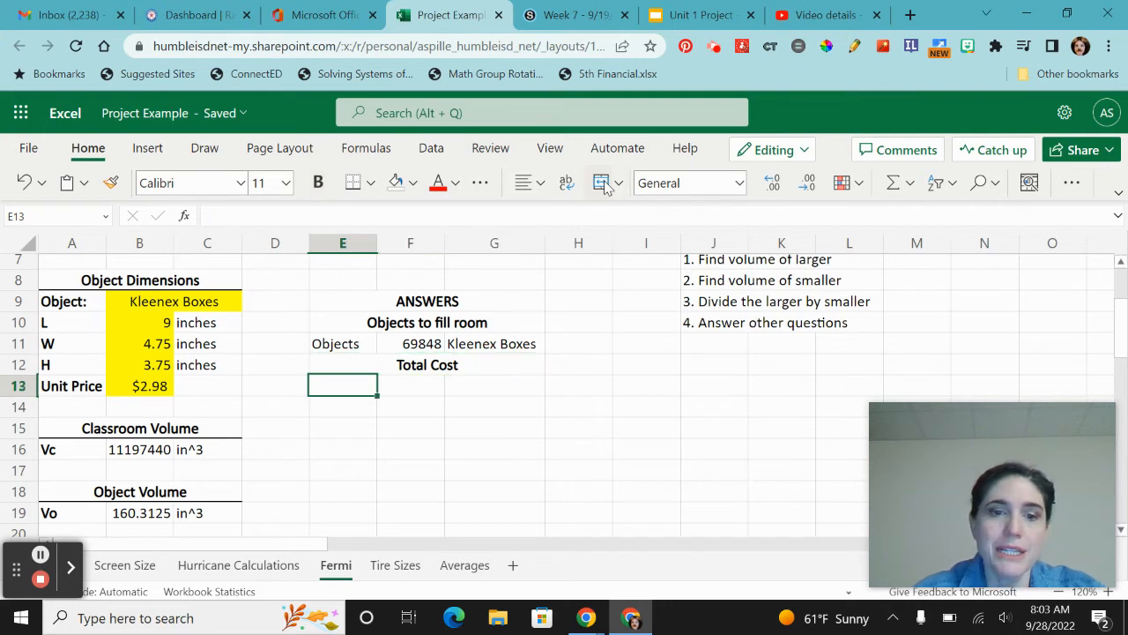
- Enter =F11*B13 in F13 to multiply the number of objects by the unit price
{"action": "key", "text": "Right"}
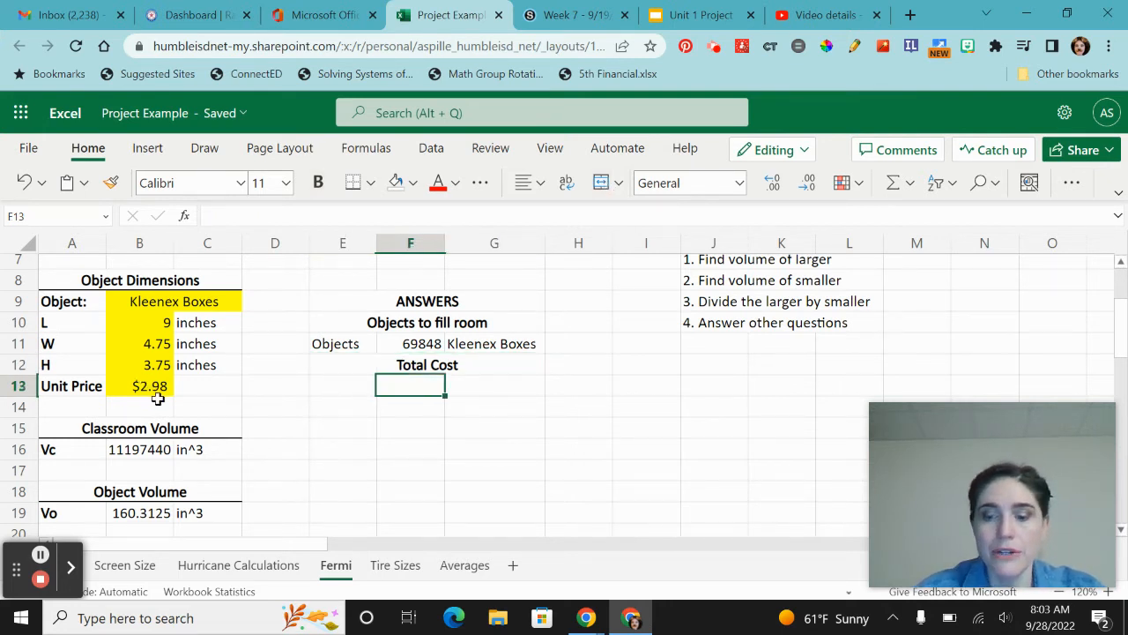
{"action": "type", "text": "="}
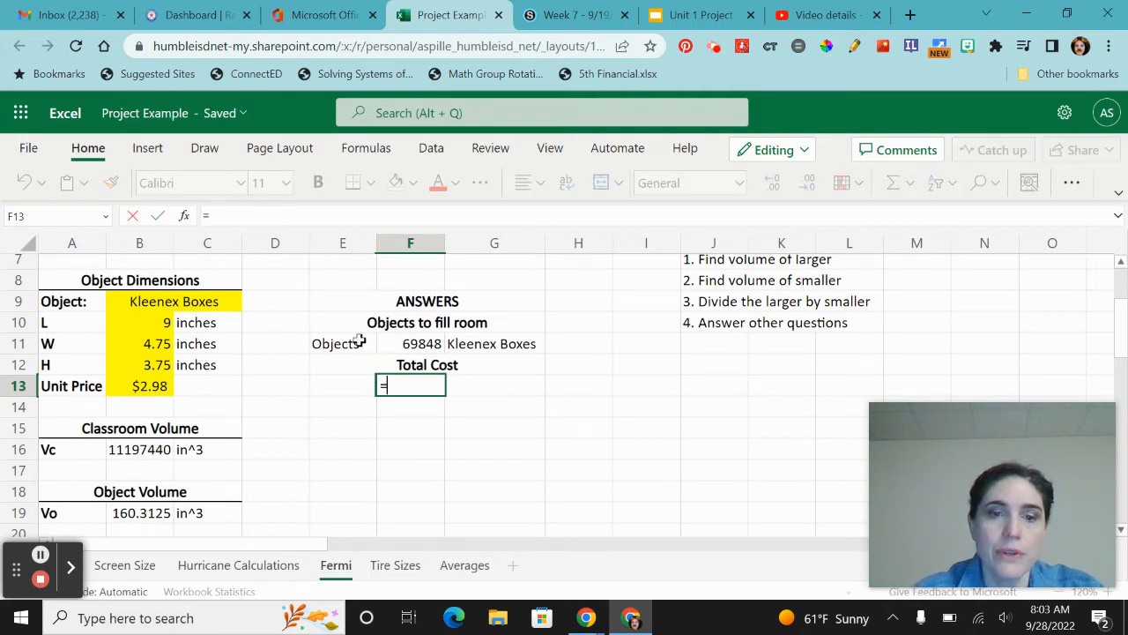
{"action": "left_click", "coordinate": [394, 348]}
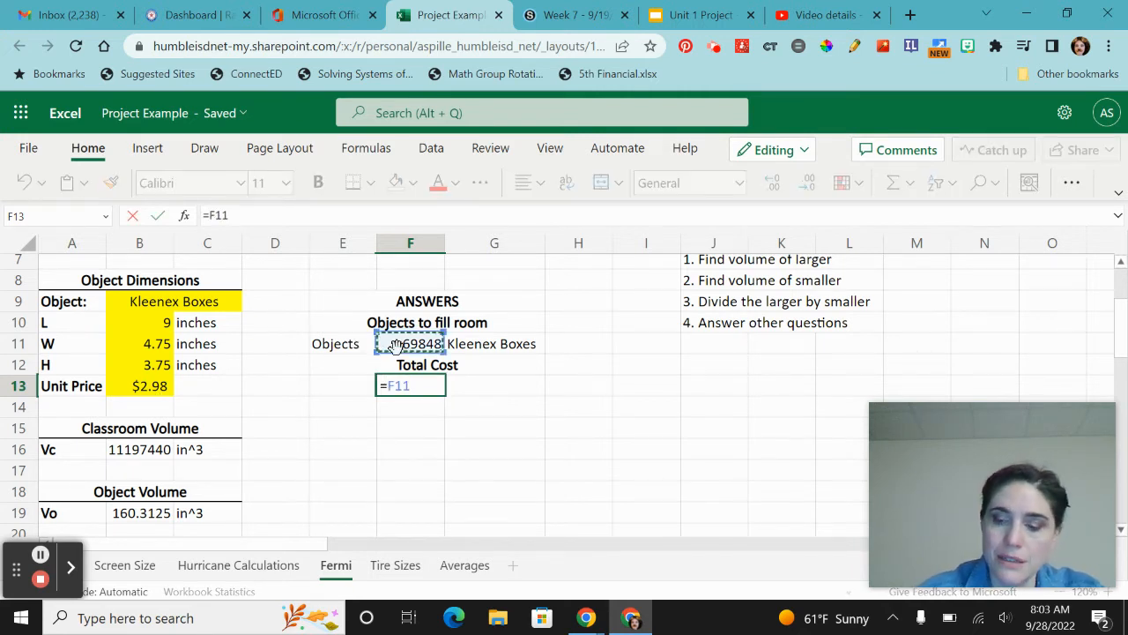
{"action": "type", "text": "*"}
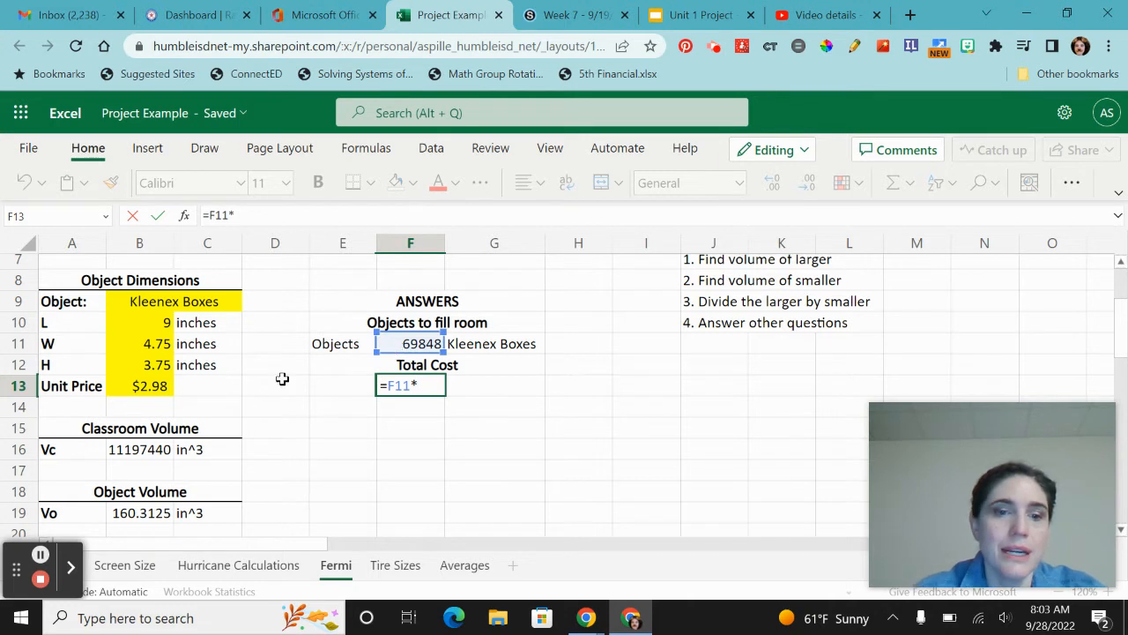
{"action": "left_click", "coordinate": [146, 386]}
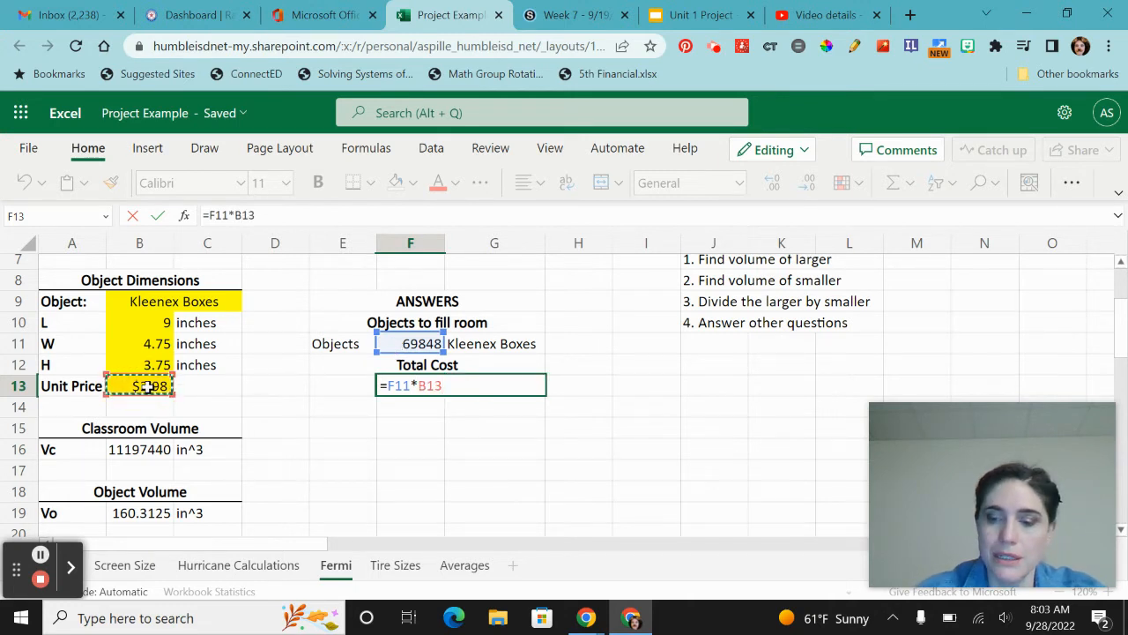
{"action": "key", "text": "Return"}
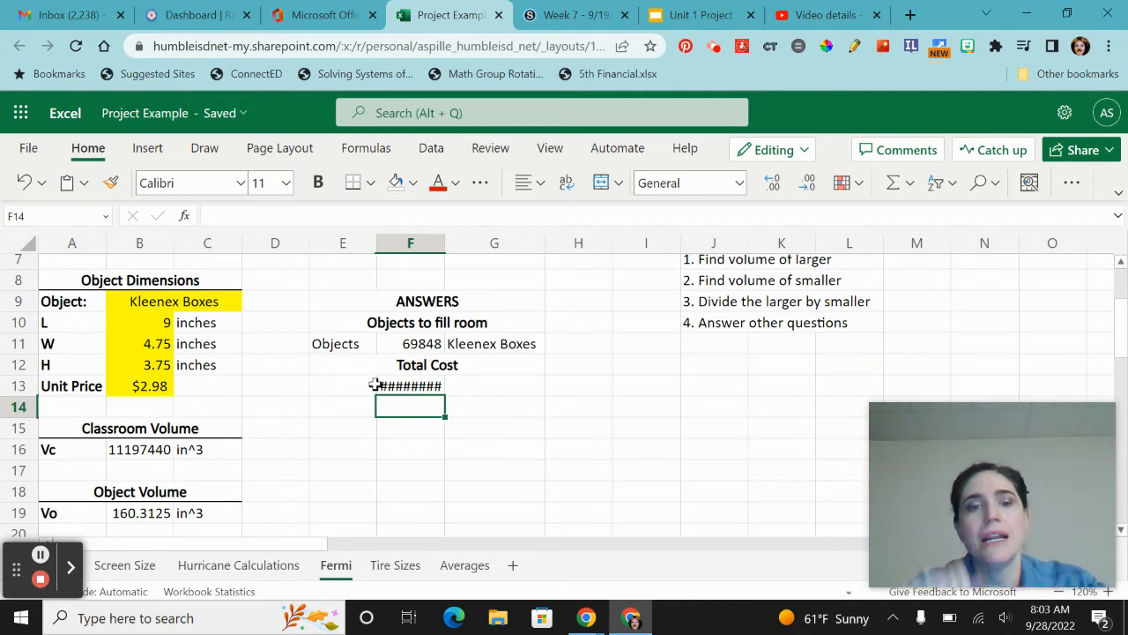
- Widen column F so the total cost in F13 displays in full
{"action": "left_click", "coordinate": [408, 244]}
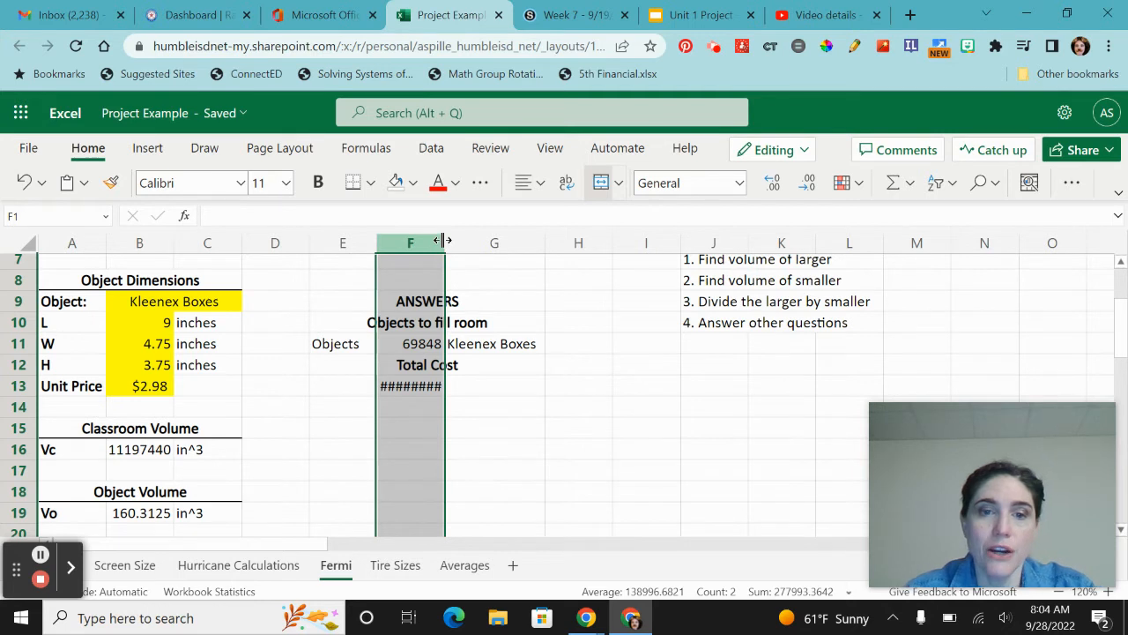
{"action": "left_click_drag", "start_coordinate": [443, 240], "coordinate": [487, 245]}
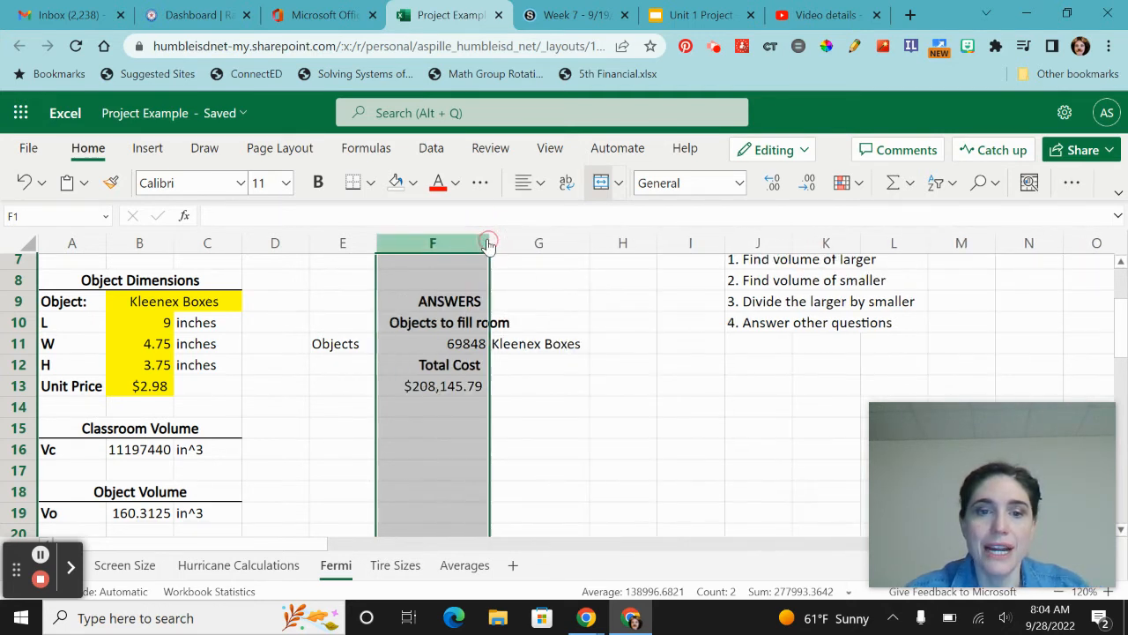
{"action": "left_click", "coordinate": [503, 467]}
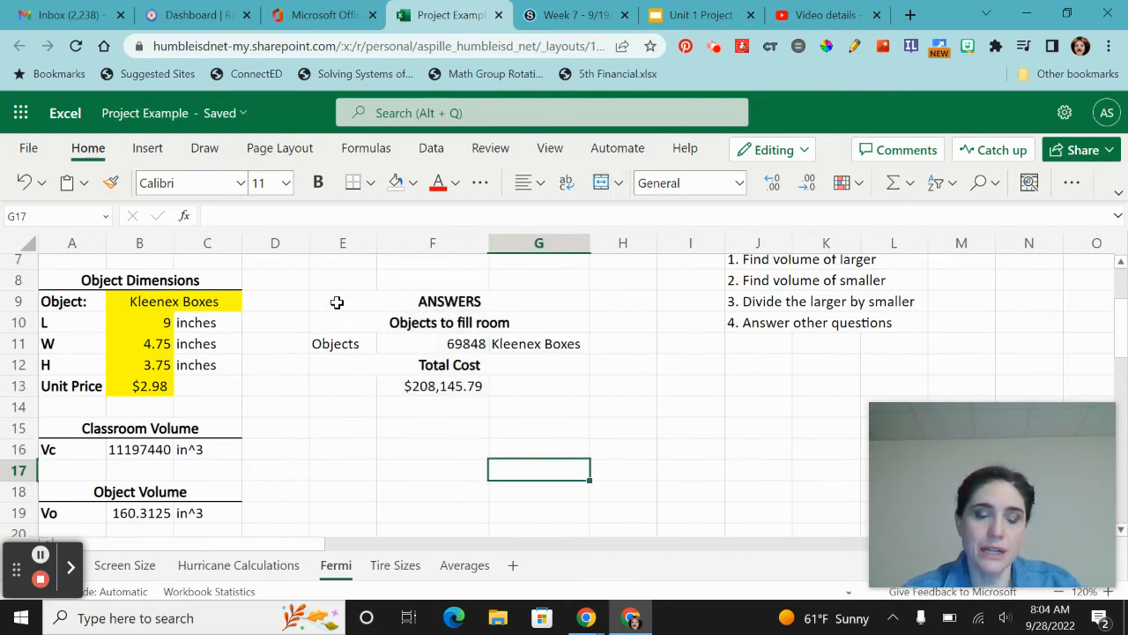
- Apply a thick outside border around the answers block E9:G13
{"action": "left_click_drag", "start_coordinate": [336, 302], "coordinate": [340, 386]}
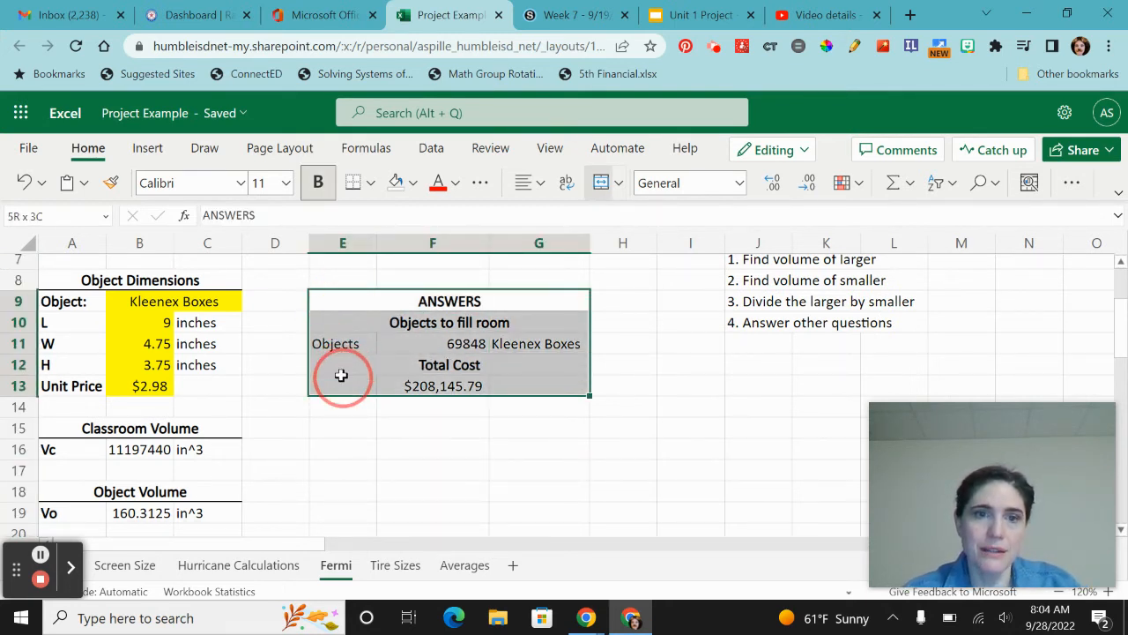
{"action": "left_click", "coordinate": [370, 183]}
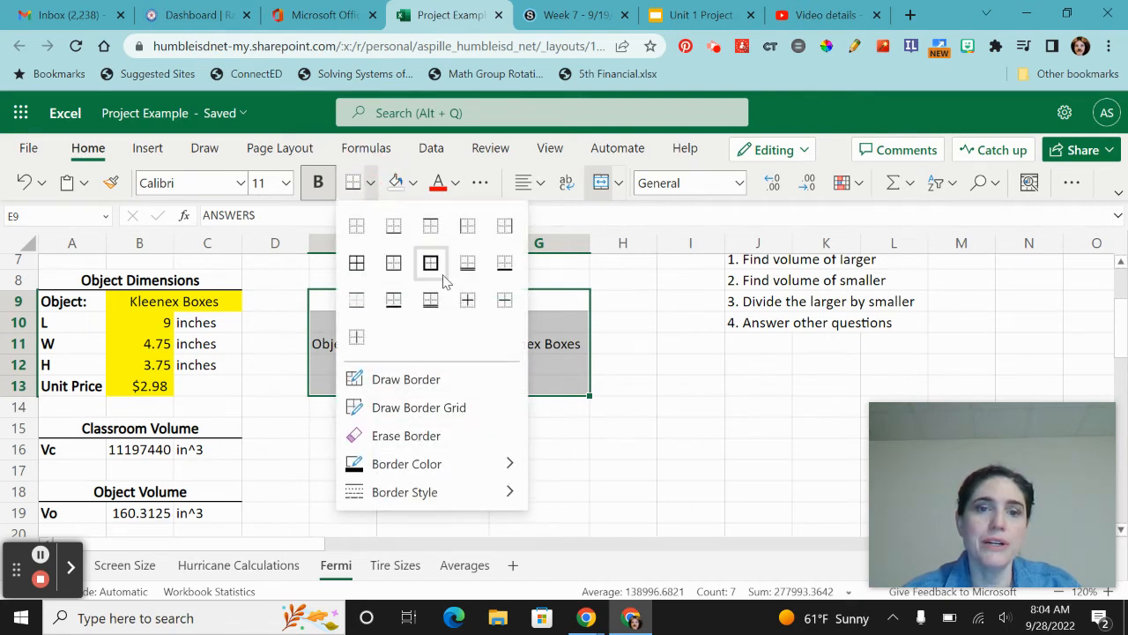
{"action": "left_click", "coordinate": [431, 262]}
{"action": "left_click", "coordinate": [454, 429]}
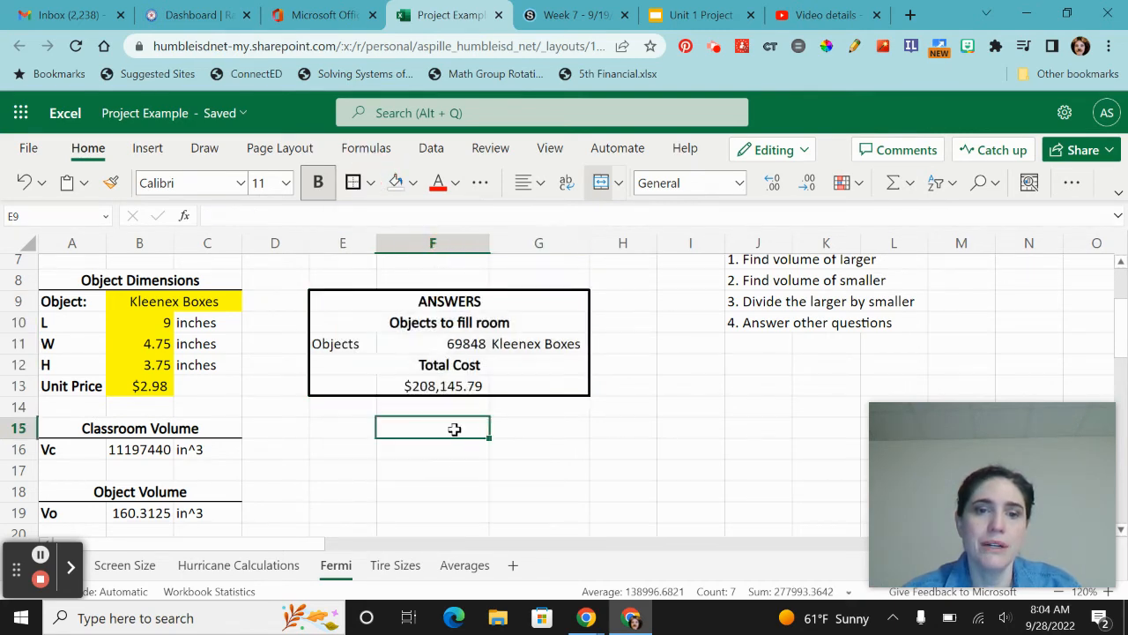
- Add a thick bottom border beneath the merged ANSWERS heading in row 9
{"action": "left_click", "coordinate": [443, 301]}
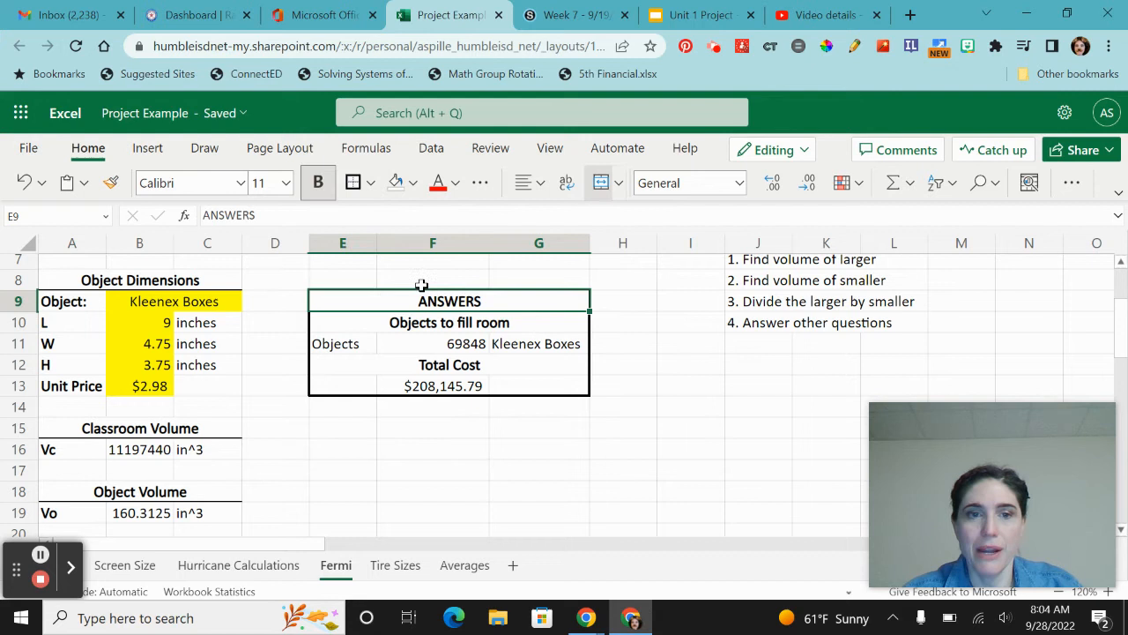
{"action": "left_click", "coordinate": [371, 183]}
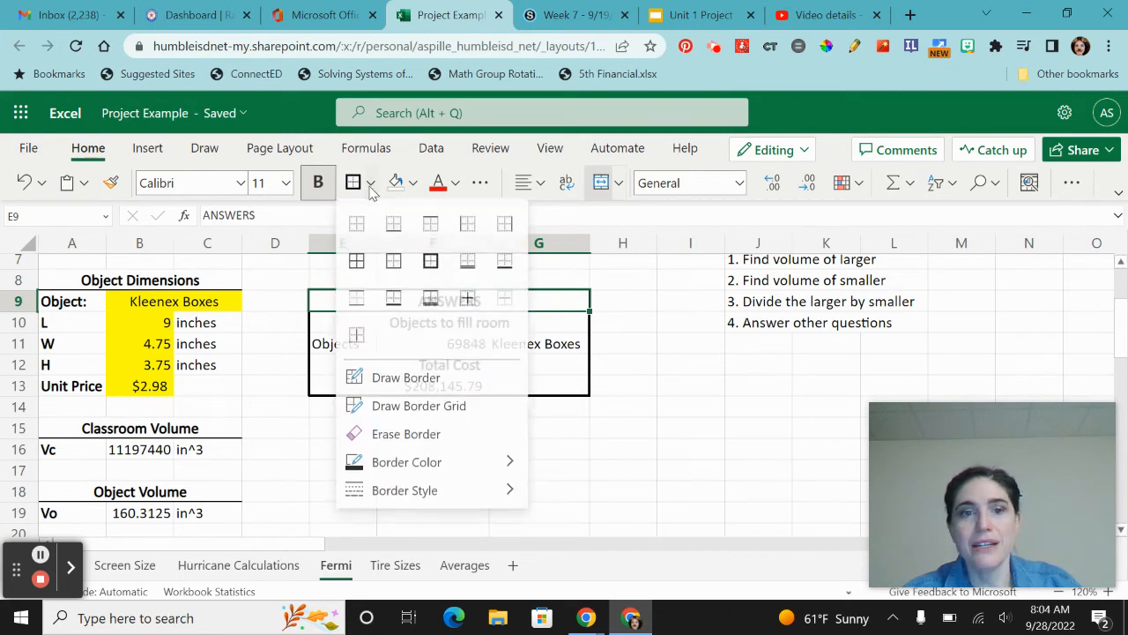
{"action": "left_click", "coordinate": [501, 263]}
{"action": "left_click", "coordinate": [499, 419]}
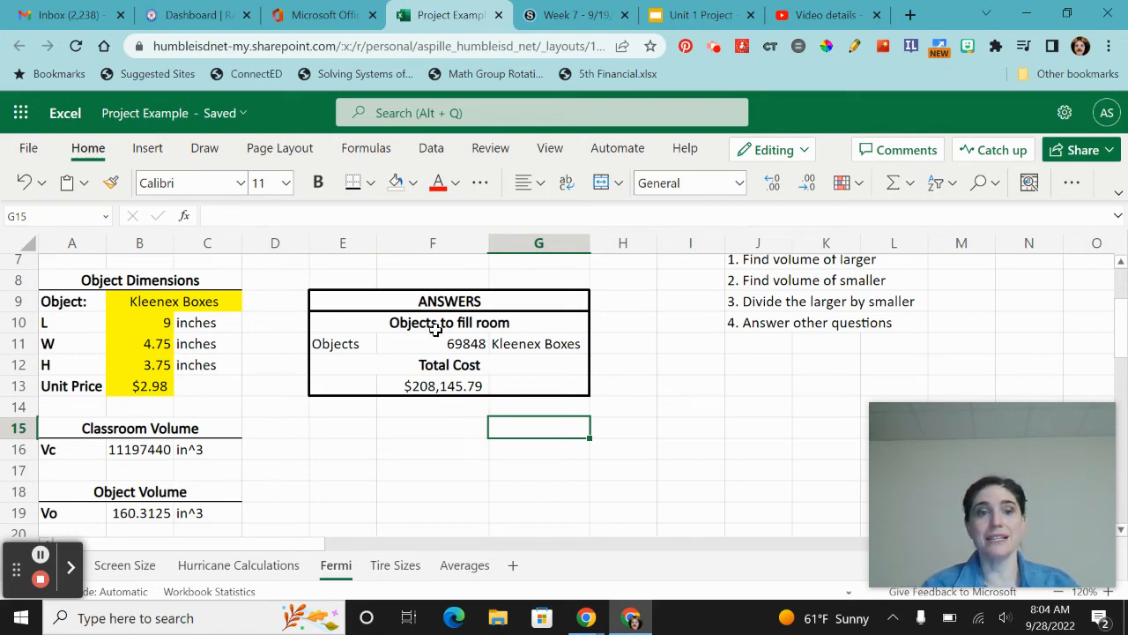
- Test the formulas with a classroom length of 45 feet in B4 and width of 50 feet in B5, and undo both changes
{"action": "scroll", "coordinate": [393, 409], "scroll_direction": "up", "scroll_amount": 2}
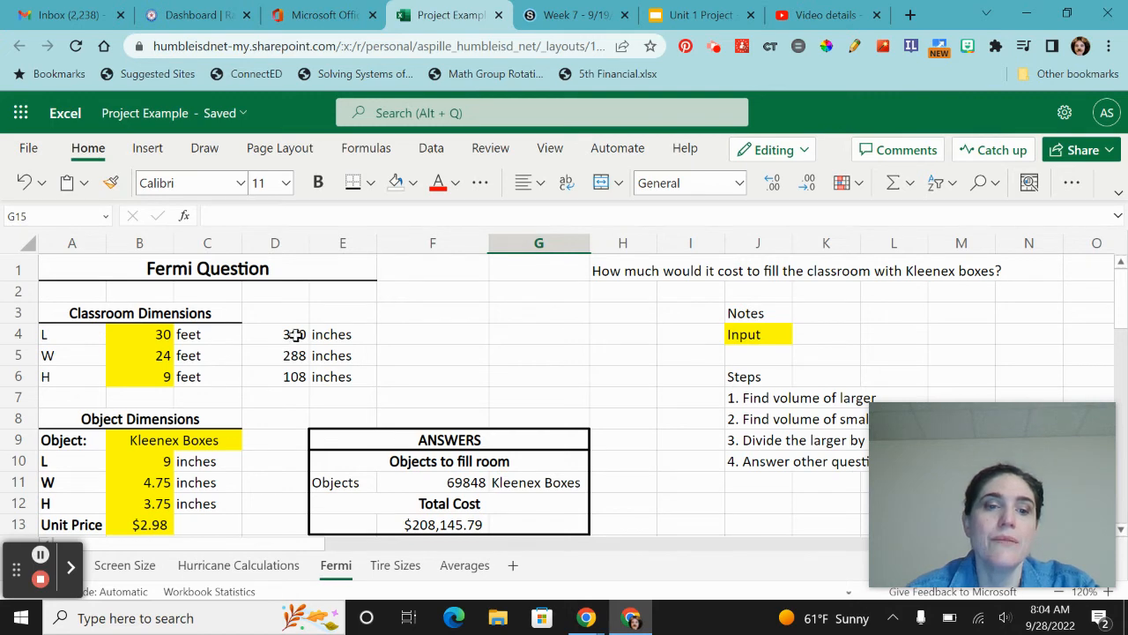
{"action": "scroll", "coordinate": [275, 391], "scroll_direction": "down", "scroll_amount": 5}
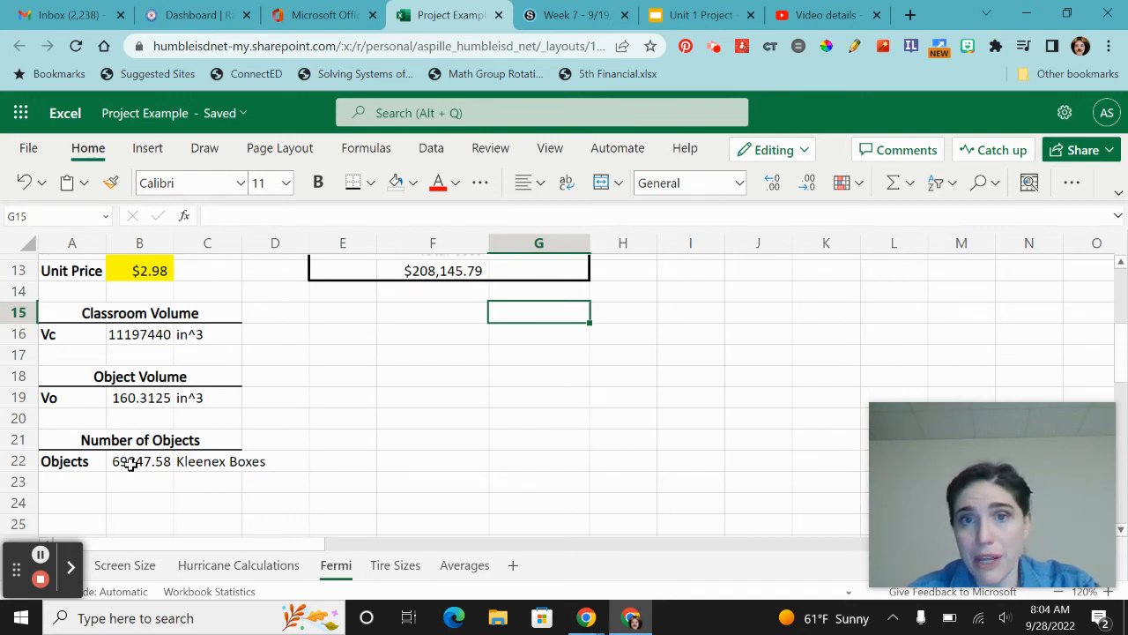
{"action": "scroll", "coordinate": [474, 415], "scroll_direction": "up", "scroll_amount": 4}
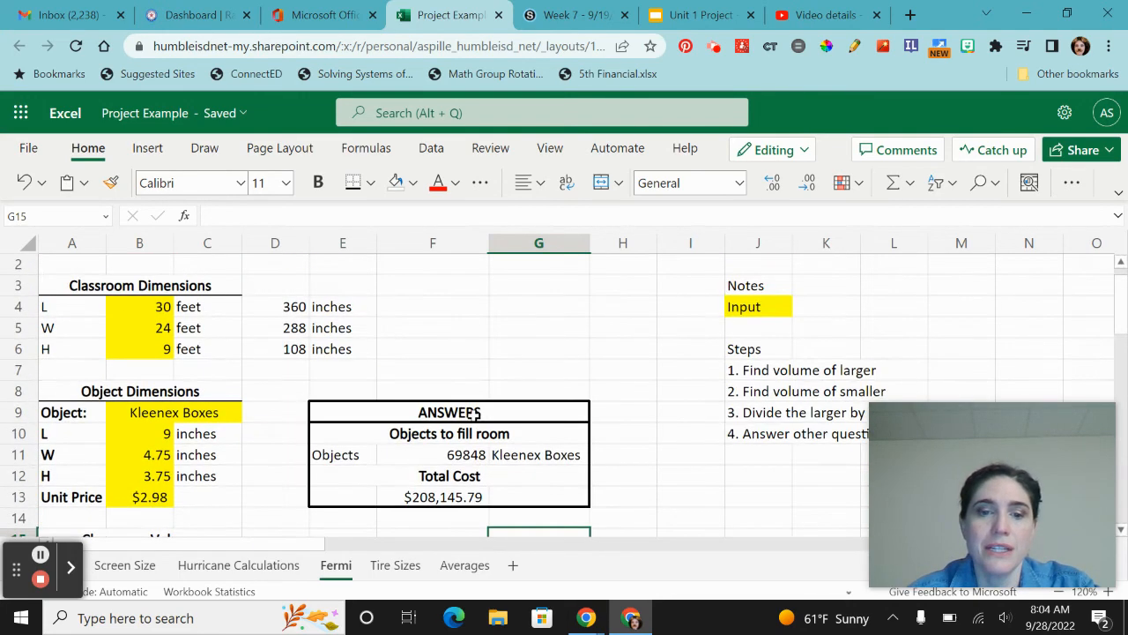
{"action": "scroll", "coordinate": [462, 437], "scroll_direction": "down", "scroll_amount": 1}
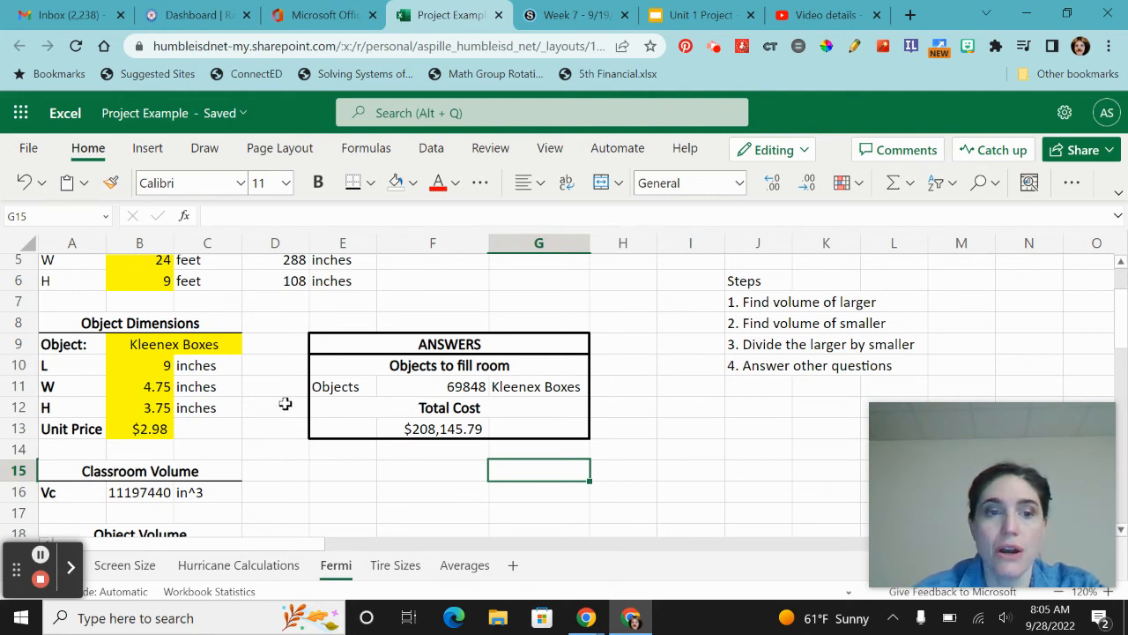
{"action": "scroll", "coordinate": [285, 403], "scroll_direction": "up", "scroll_amount": 3}
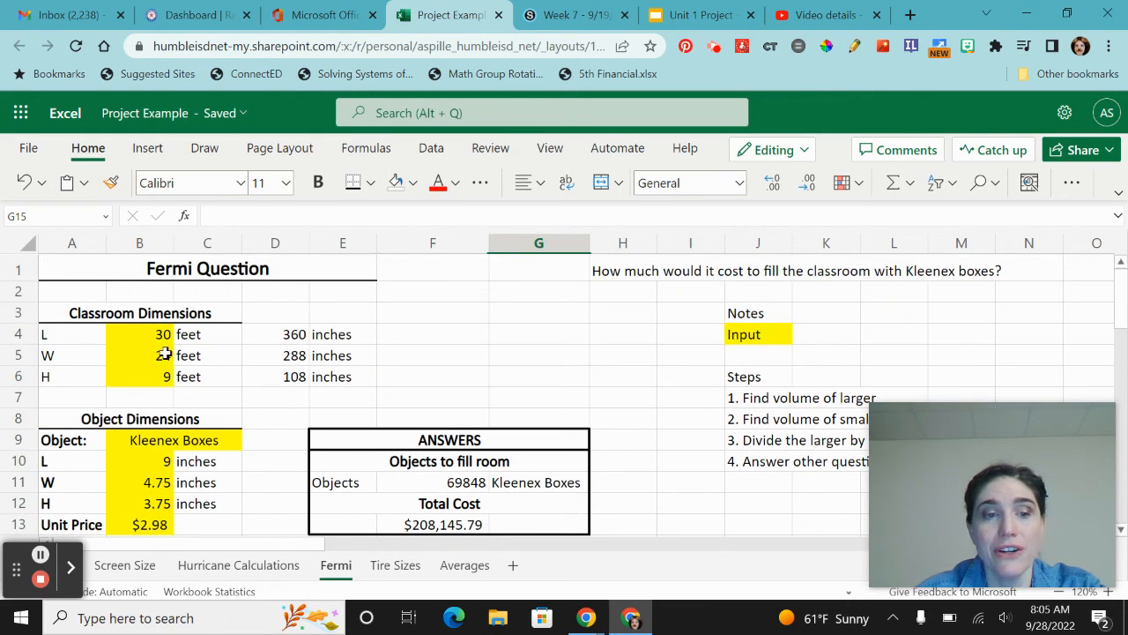
{"action": "left_click", "coordinate": [137, 332]}
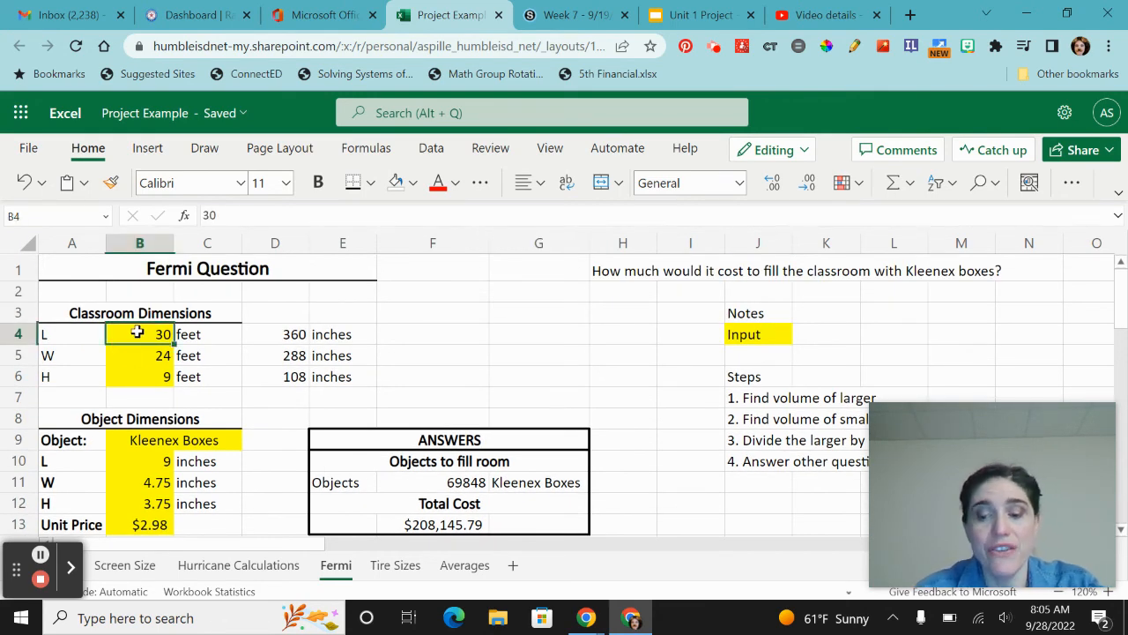
{"action": "type", "text": "45"}
{"action": "key", "text": "Return"}
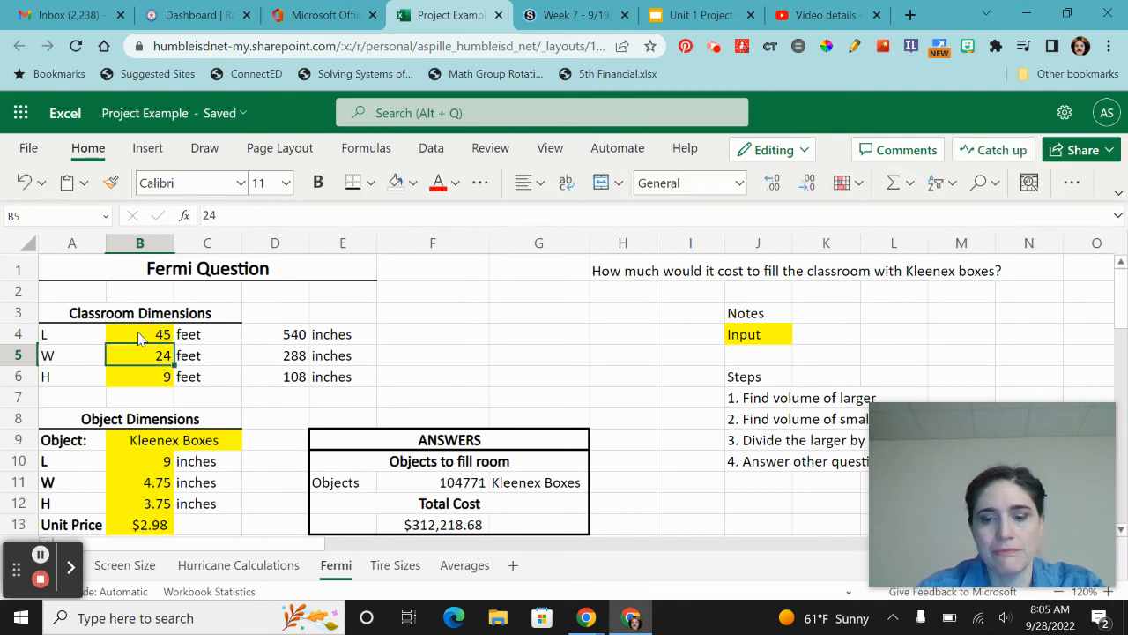
{"action": "type", "text": "50"}
{"action": "key", "text": "Return"}
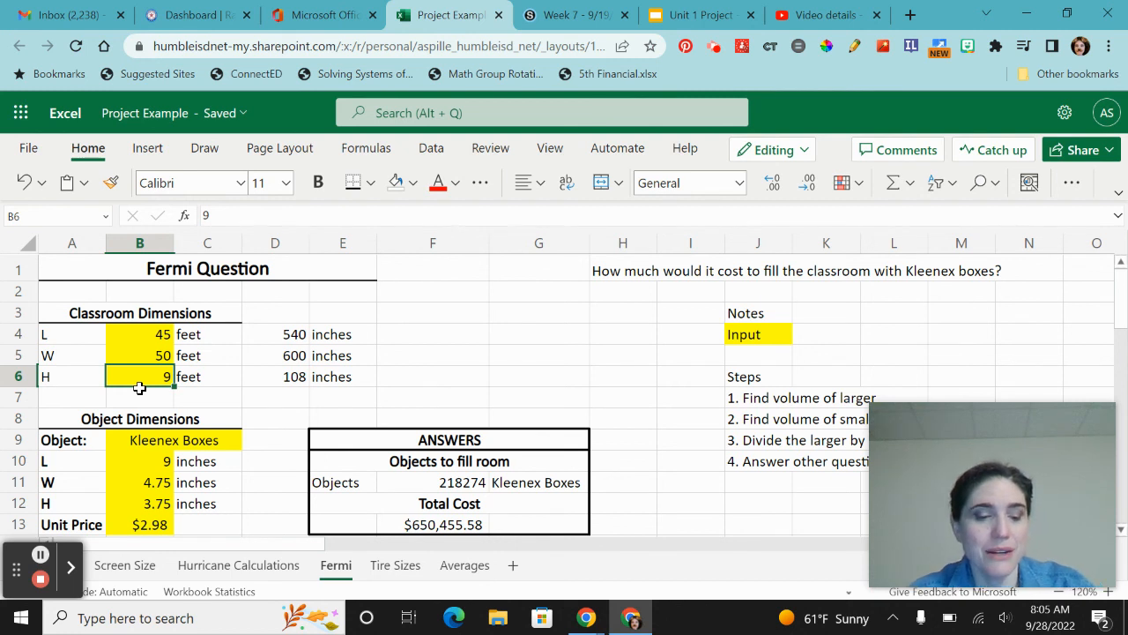
{"action": "key", "text": "ctrl+z"}
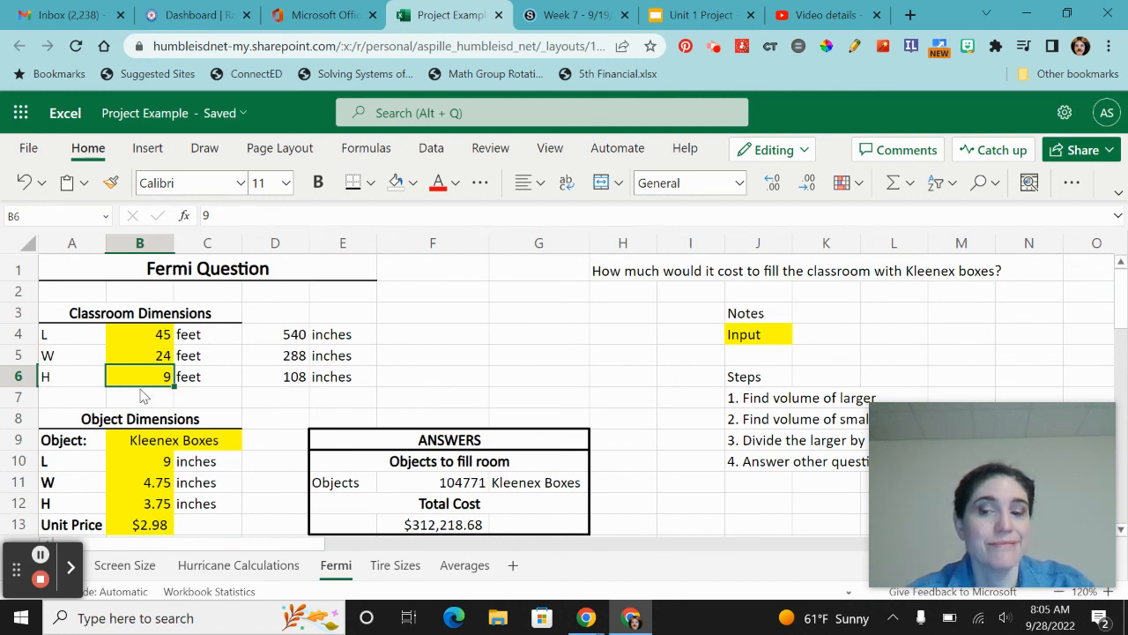
{"action": "key", "text": "ctrl+z"}
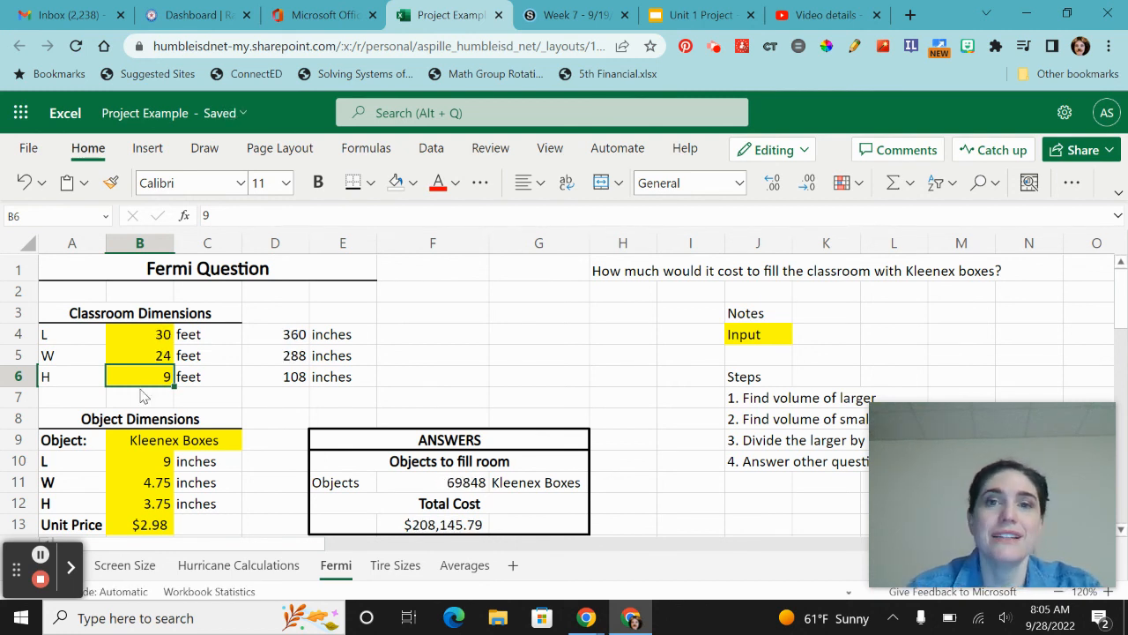